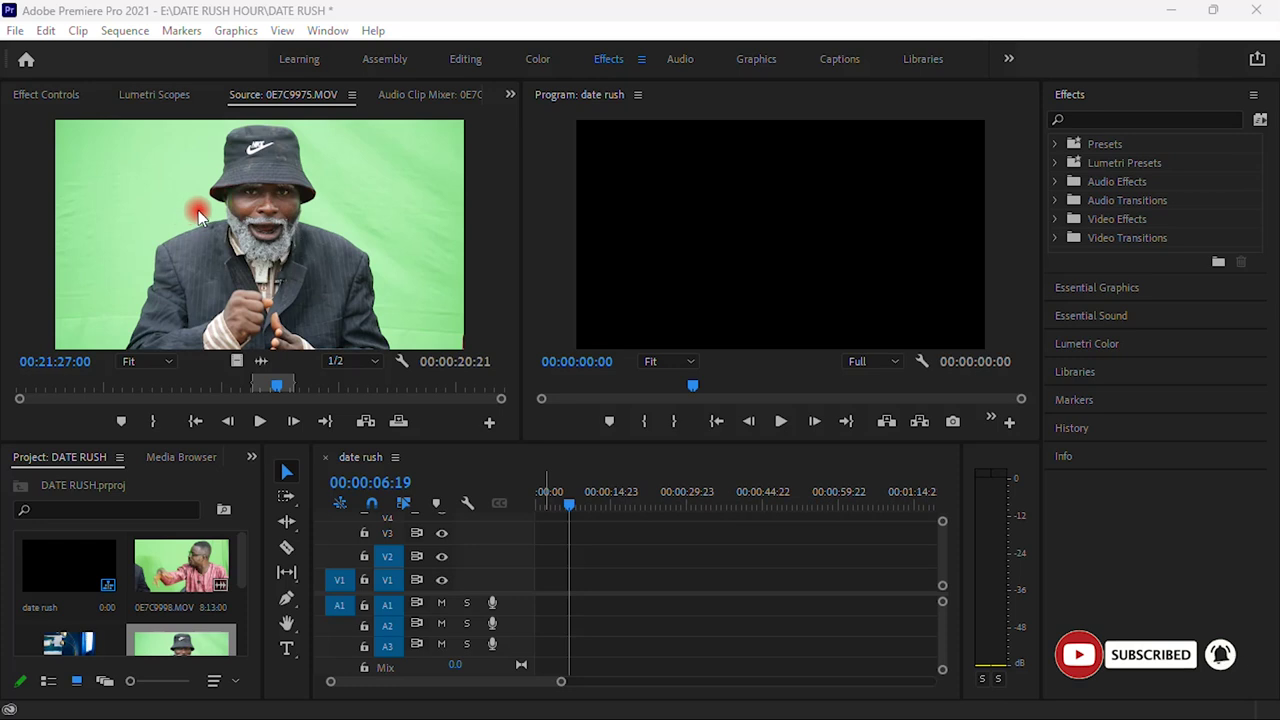
Step: Place 0E7C9975.MOV at the start of the date rush sequence on V1/A1 and select it
left_click_drag(197, 216, 533, 606)
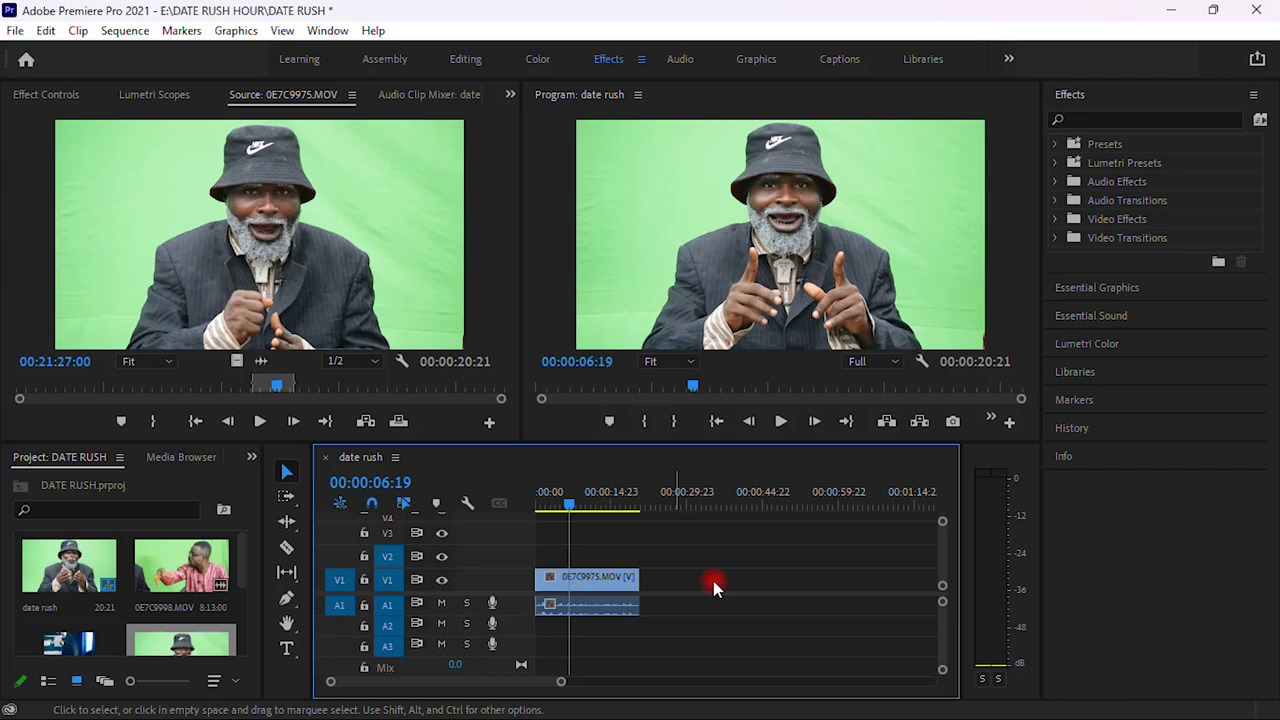
left_click(591, 579)
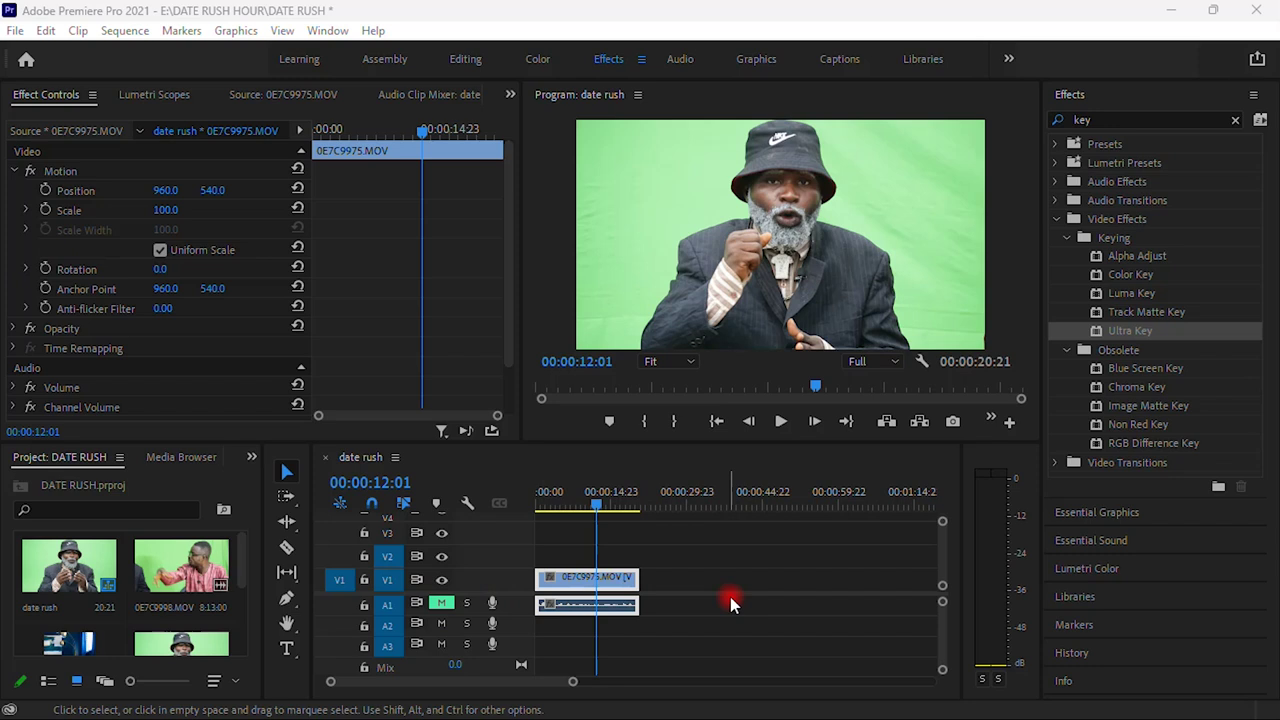
Step: Move the green-screen clip up to V2 and lay Header-2.jpg on V1 beneath it, extended to match
left_click_drag(588, 583, 586, 556)
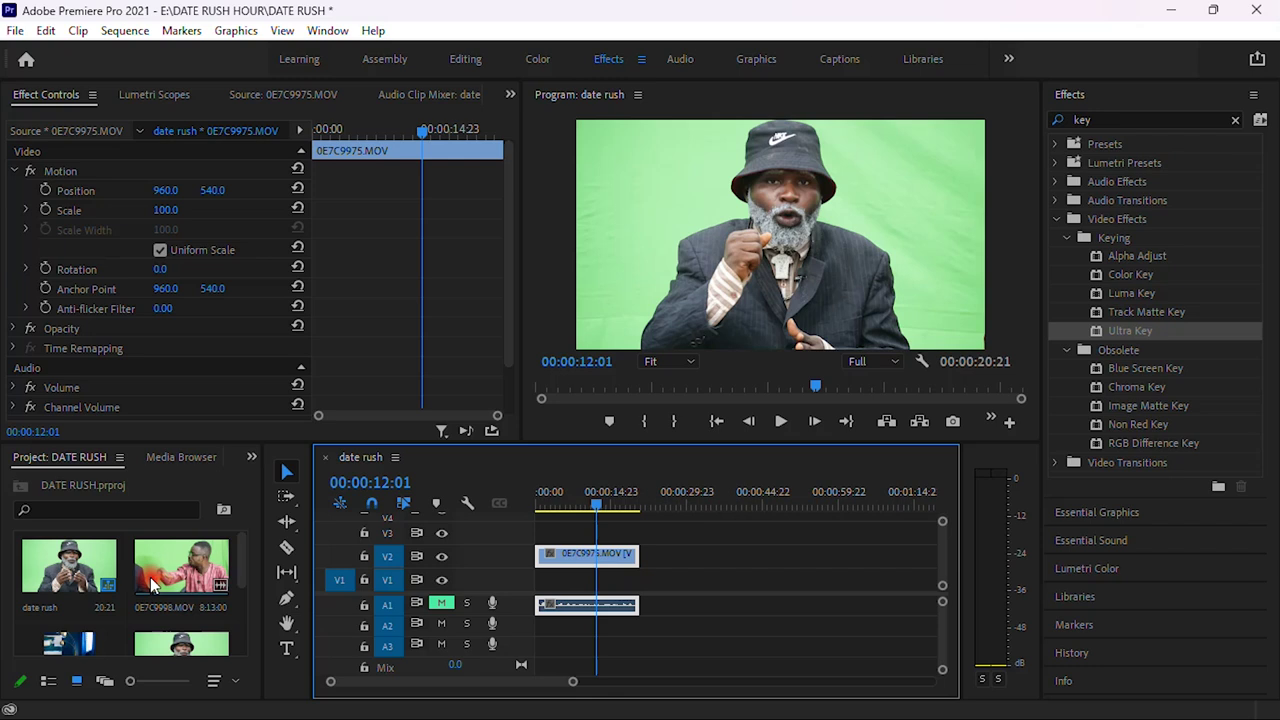
scroll(160, 580, "down", 3)
left_click_drag(40, 612, 638, 582)
left_click(563, 563)
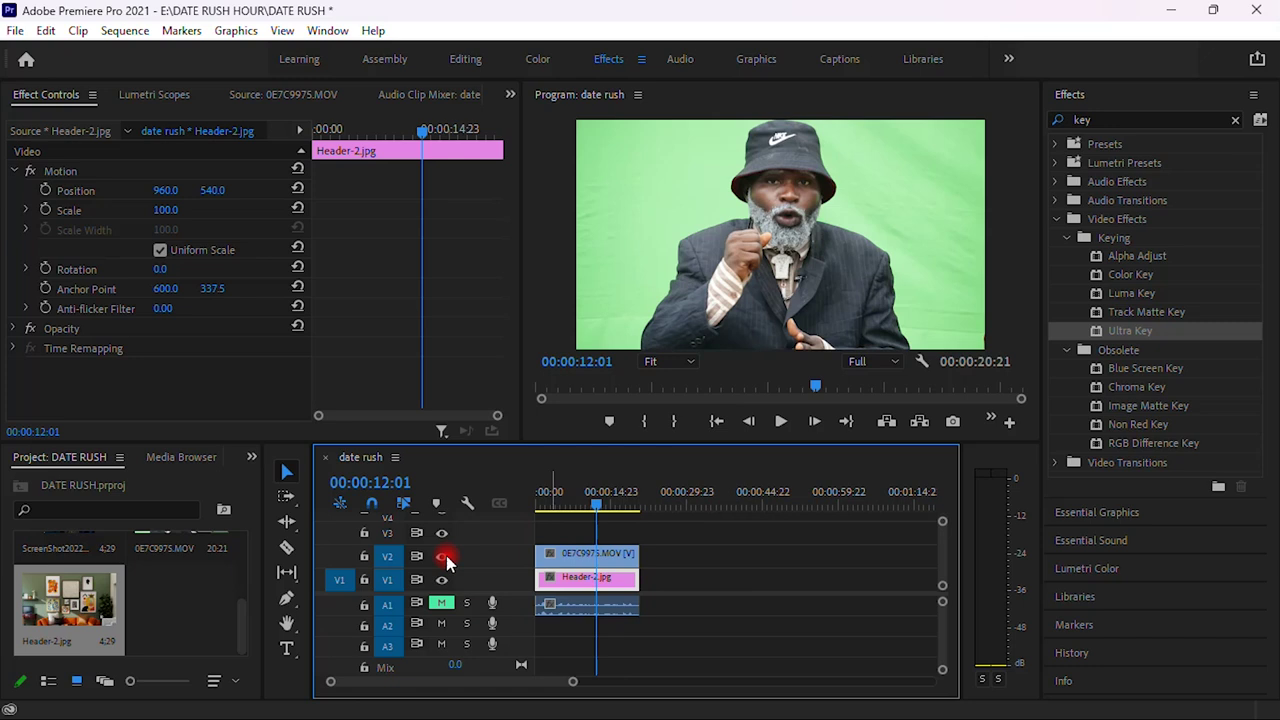
Step: Hide track V2, select the Header-2.jpg clip, and pick its Scale value in Effect Controls
left_click(441, 556)
left_click(583, 580)
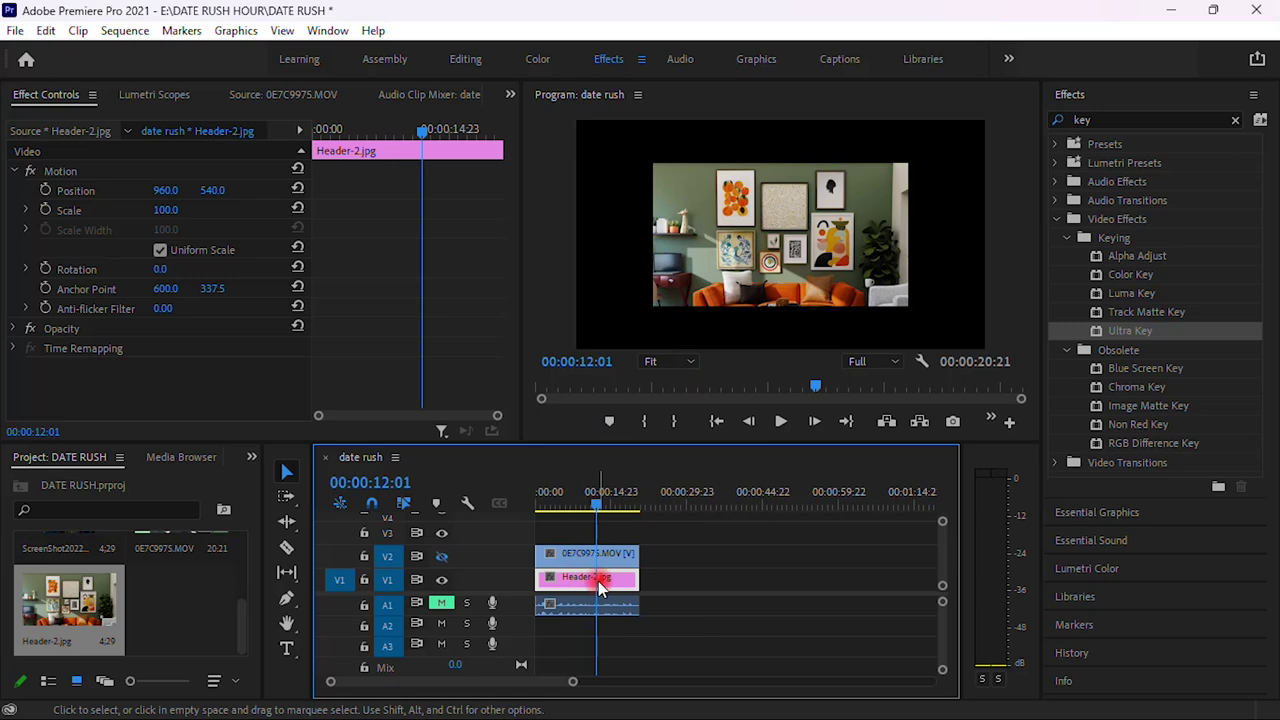
left_click(176, 372)
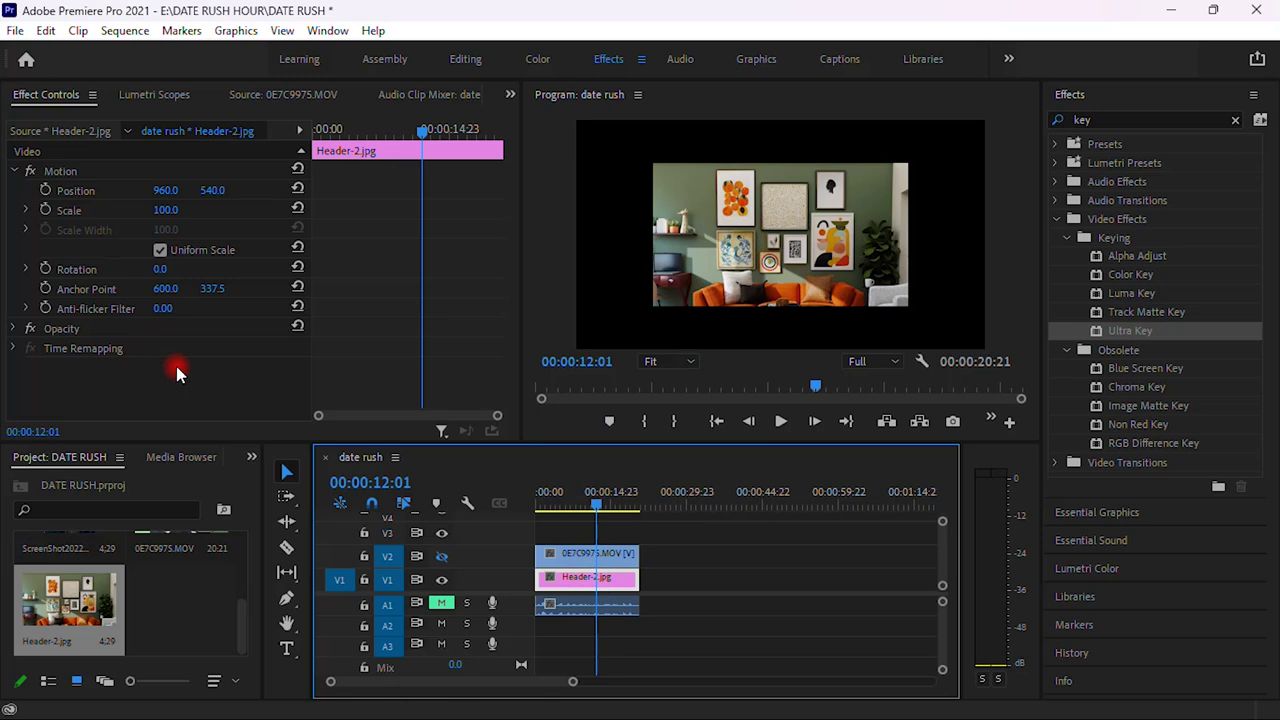
left_click(176, 212)
left_click(88, 170)
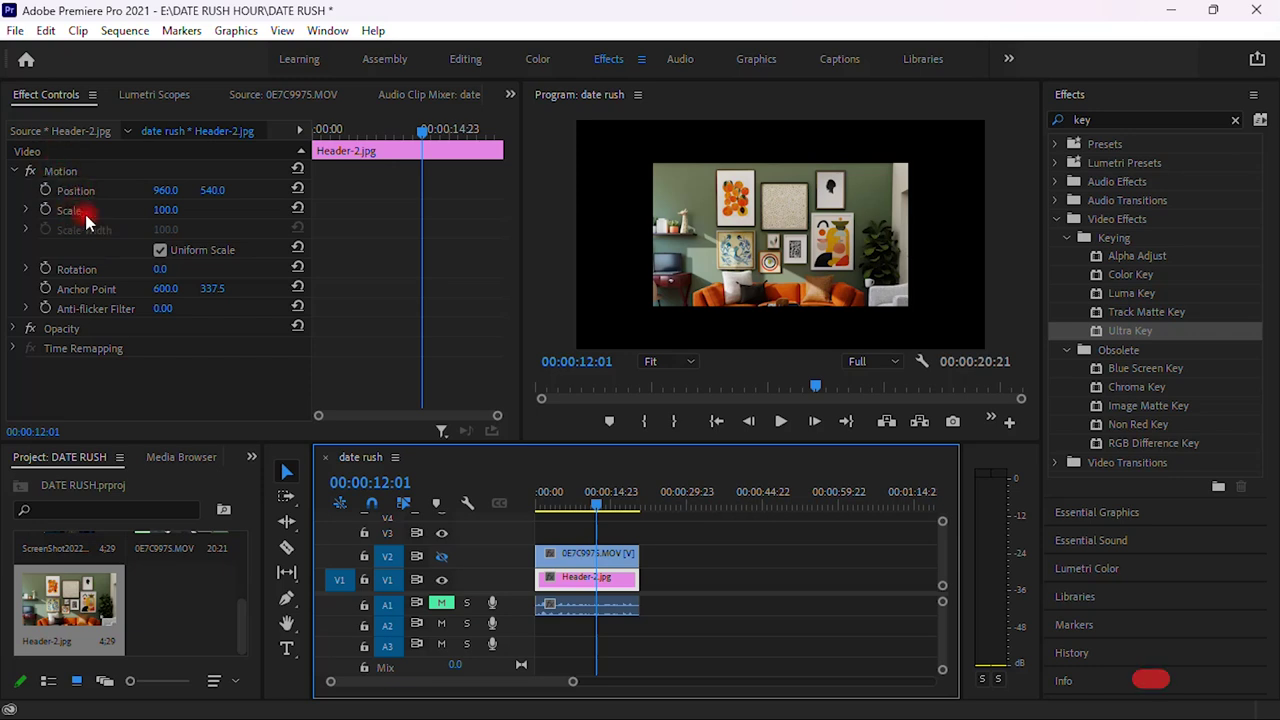
Step: Scale the Header-2.jpg background to 162 and make track V2 visible again
left_click_drag(180, 209, 244, 209)
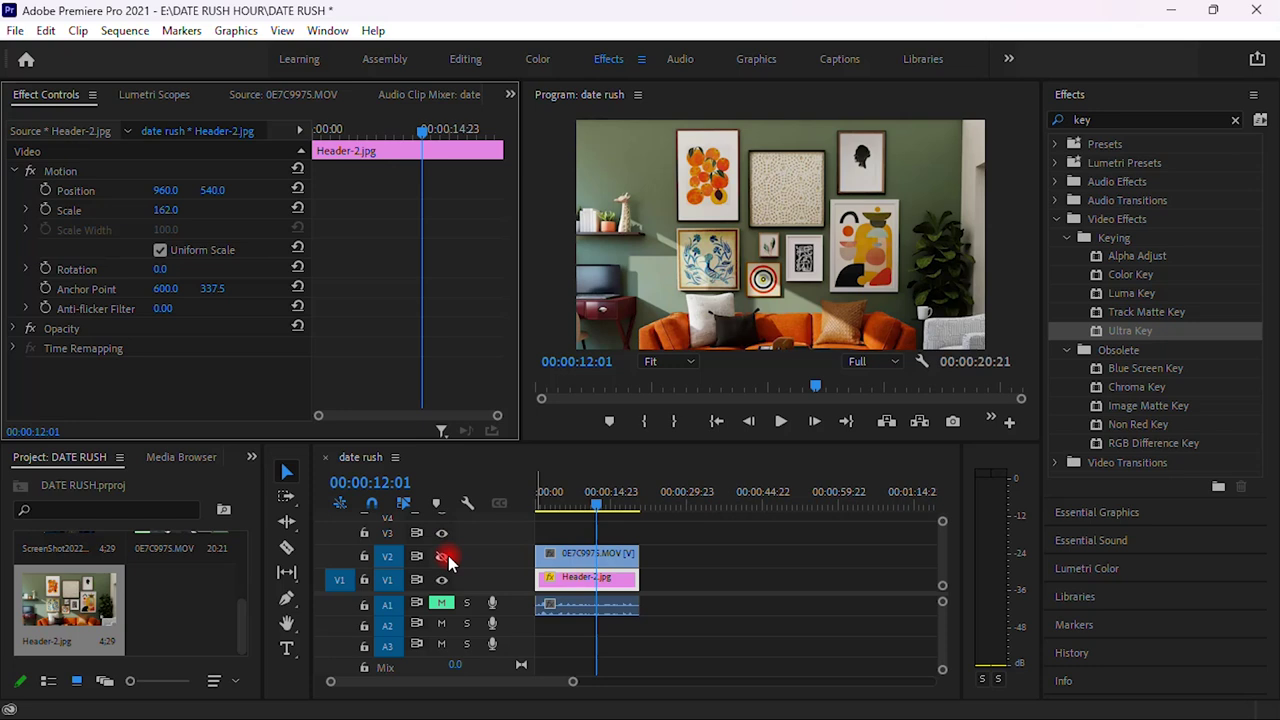
left_click(441, 556)
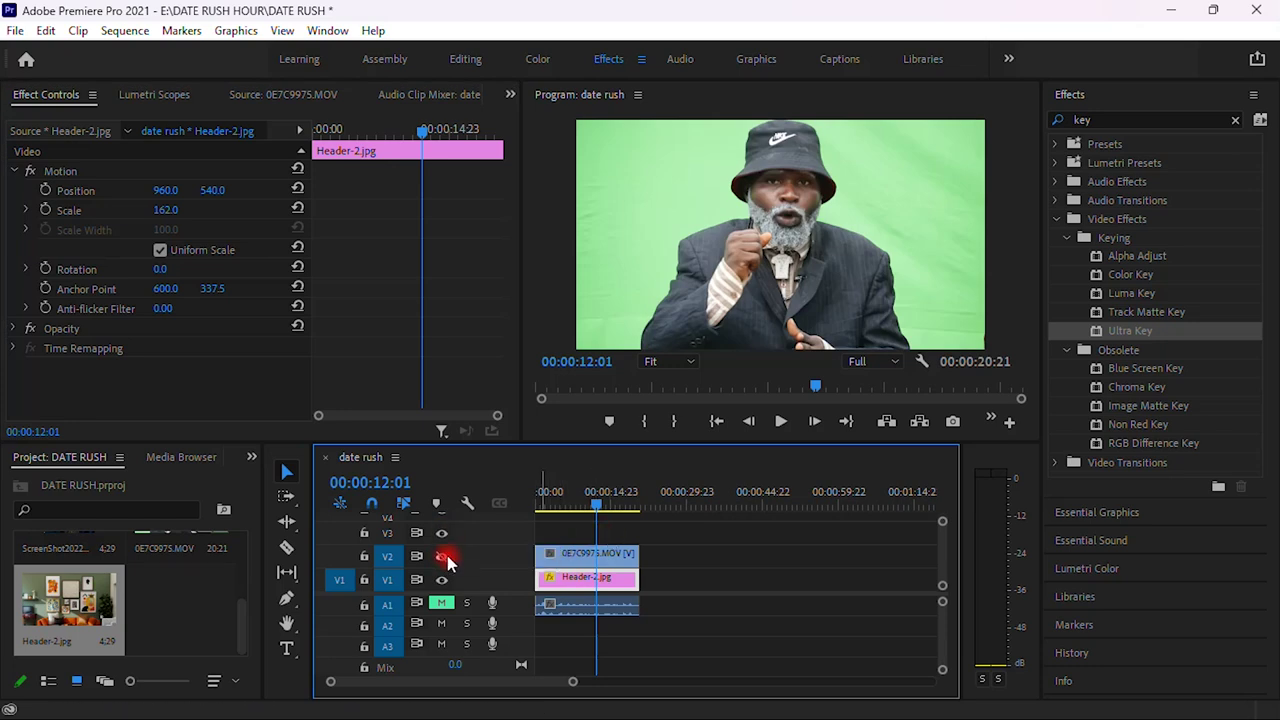
left_click(442, 557)
left_click(443, 558)
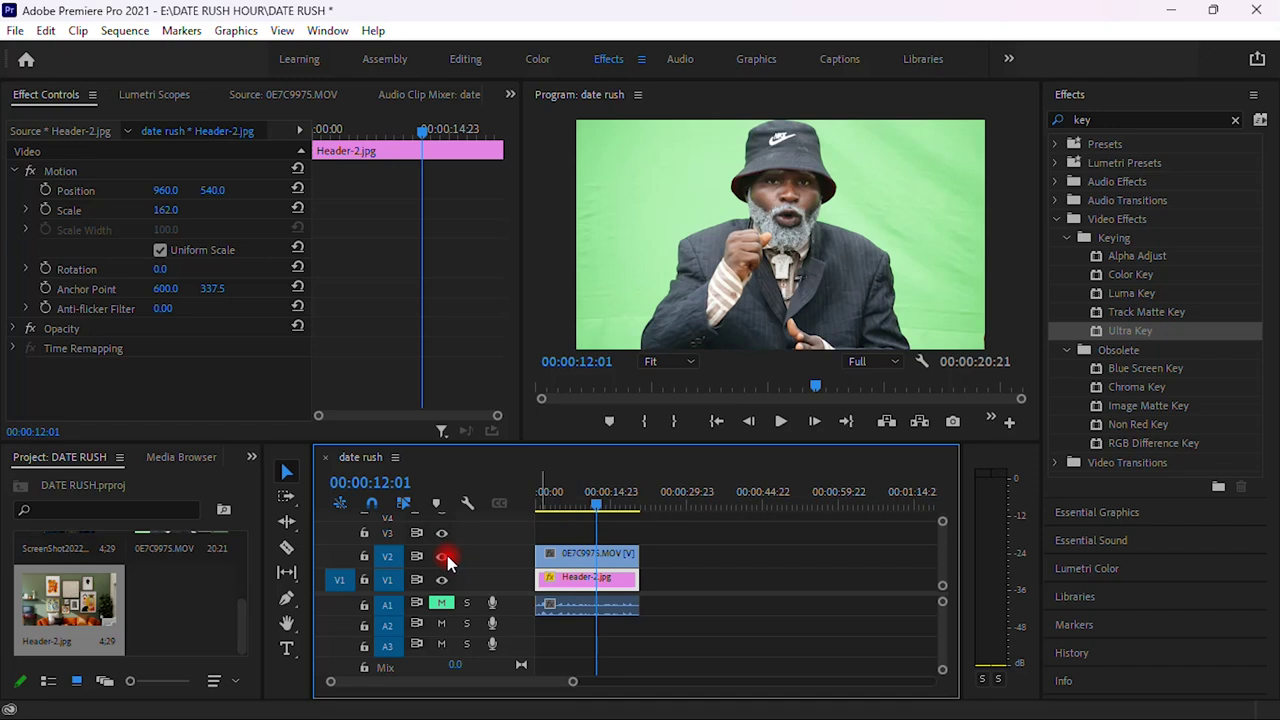
Step: Select the background clip, then the green-screen clip 0E7C9975.MOV on V2
left_click(601, 579)
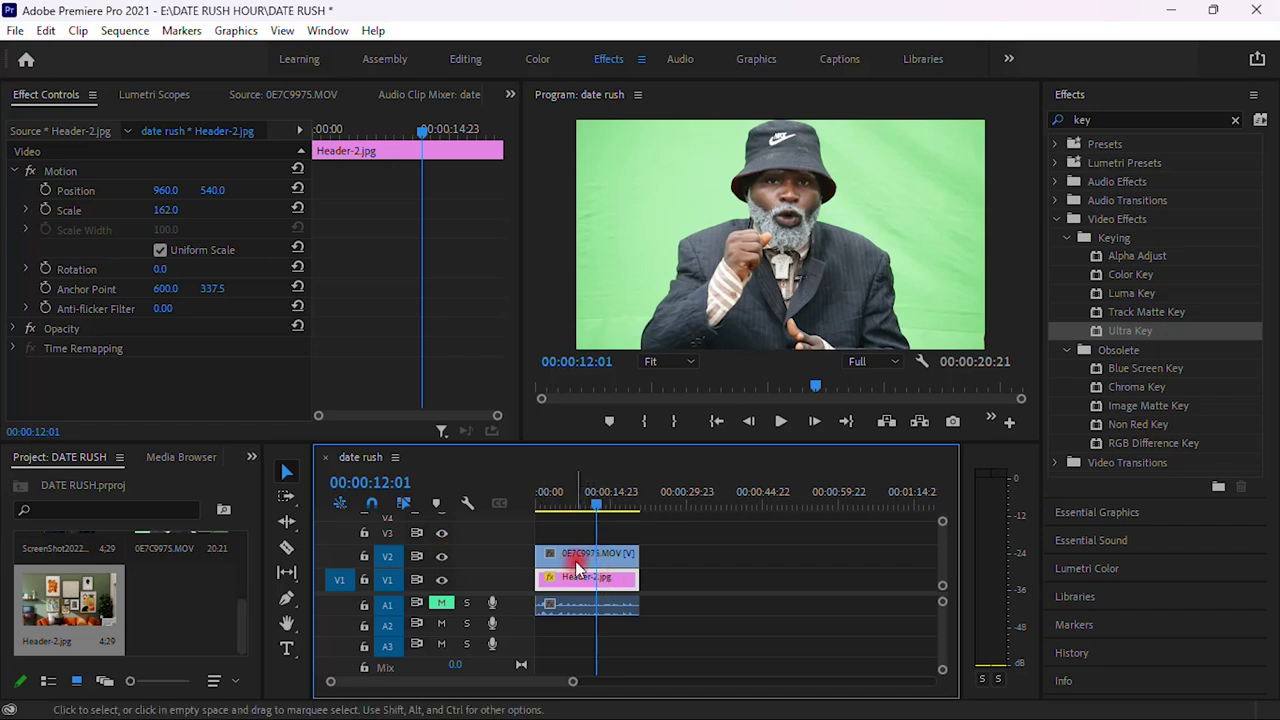
left_click(611, 578)
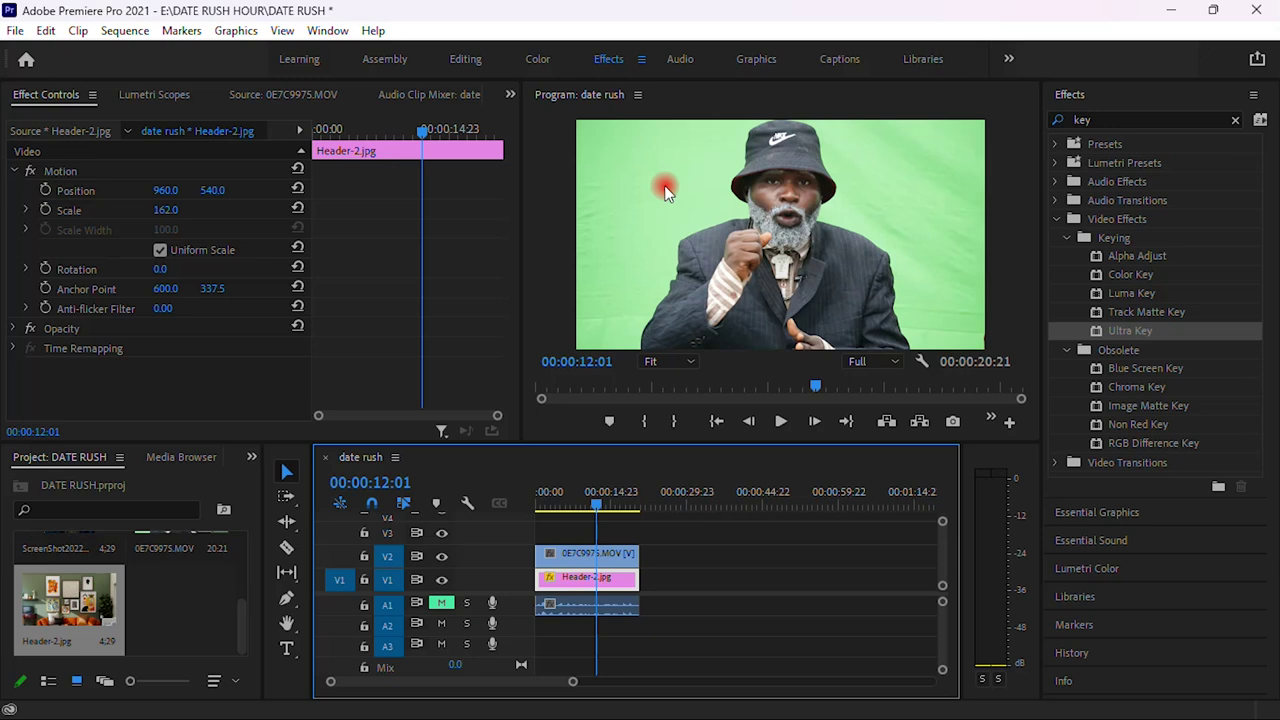
left_click(587, 561)
Step: Select the green-screen clip, clear the previous effects search, and try the Color and Editing workspaces
left_click(587, 561)
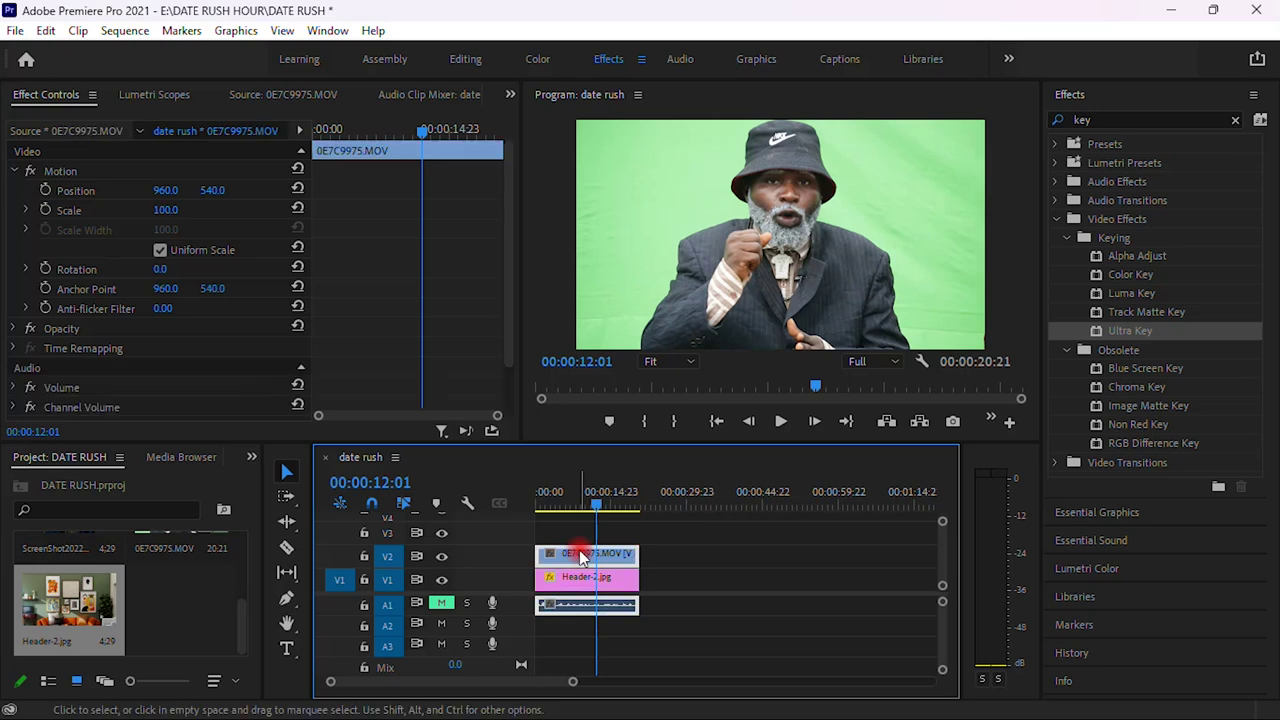
left_click(1235, 120)
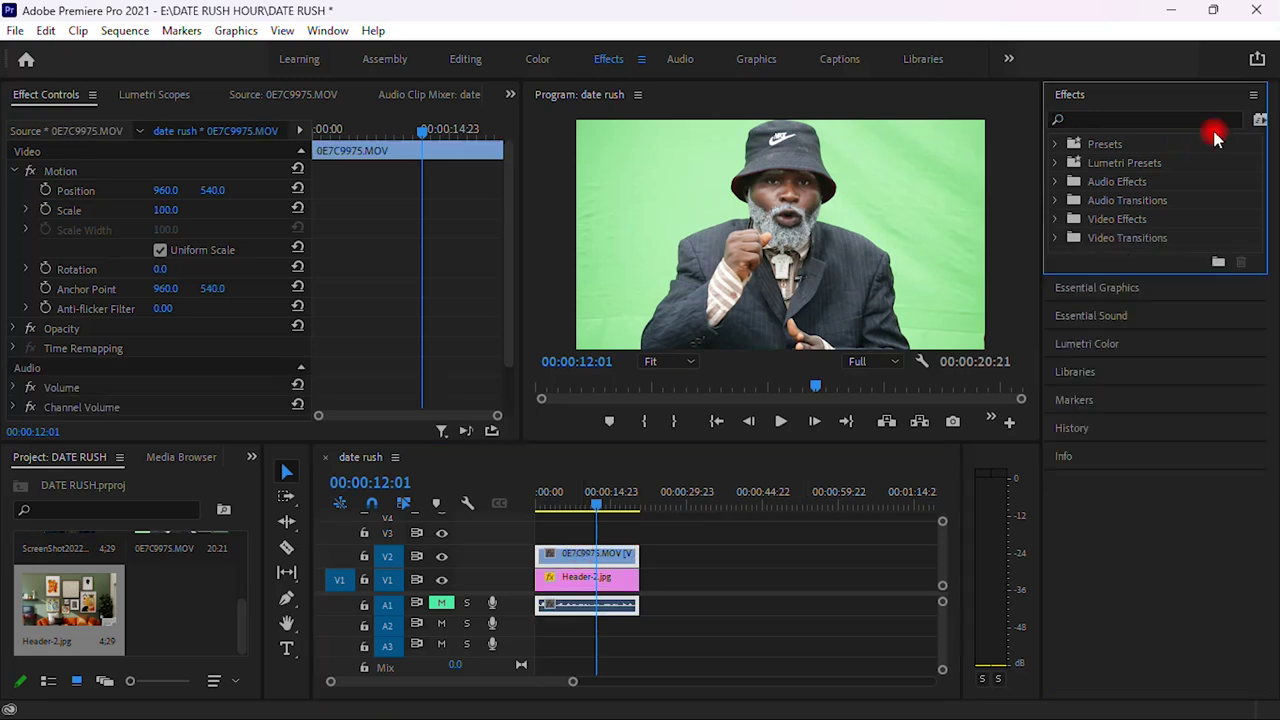
left_click(1163, 118)
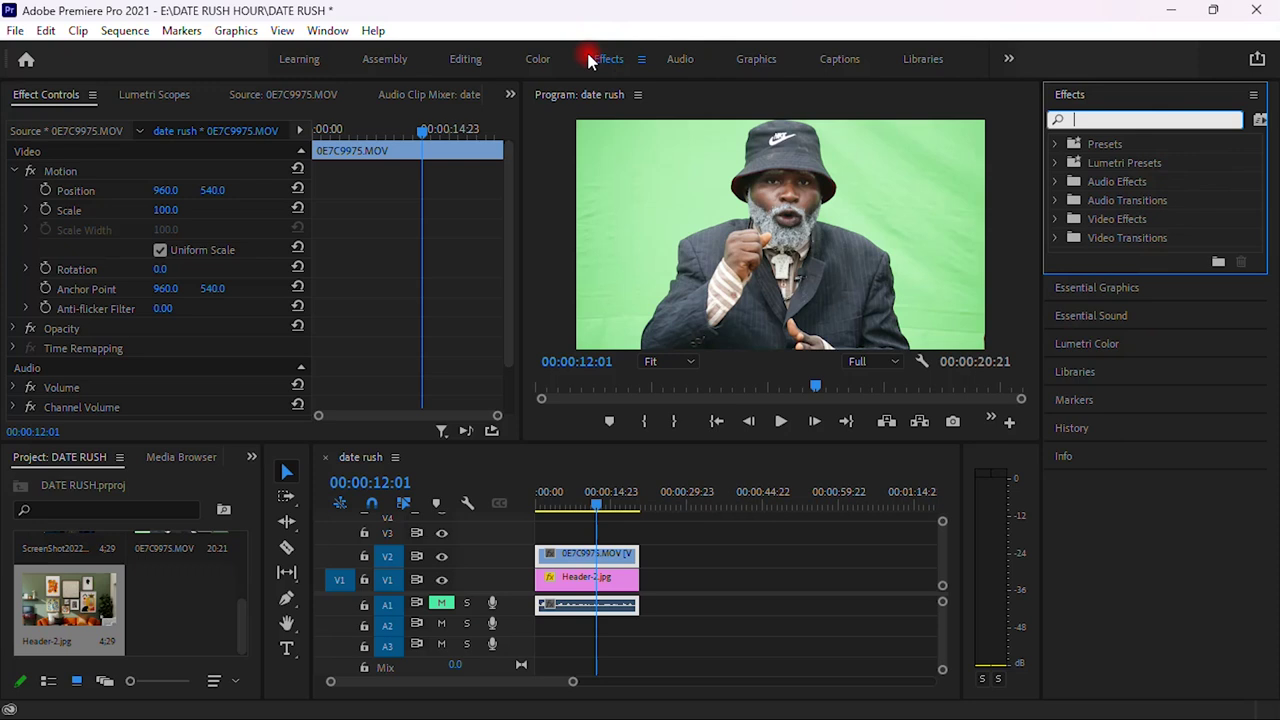
left_click(537, 52)
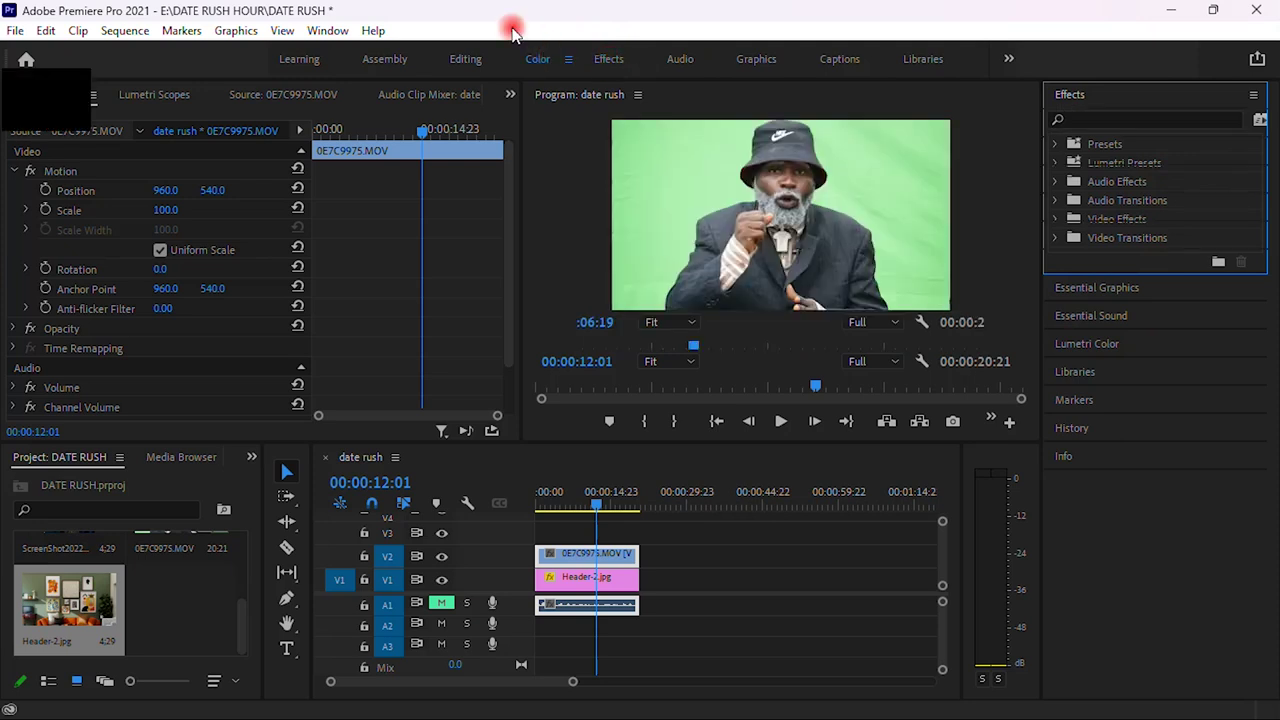
left_click(470, 58)
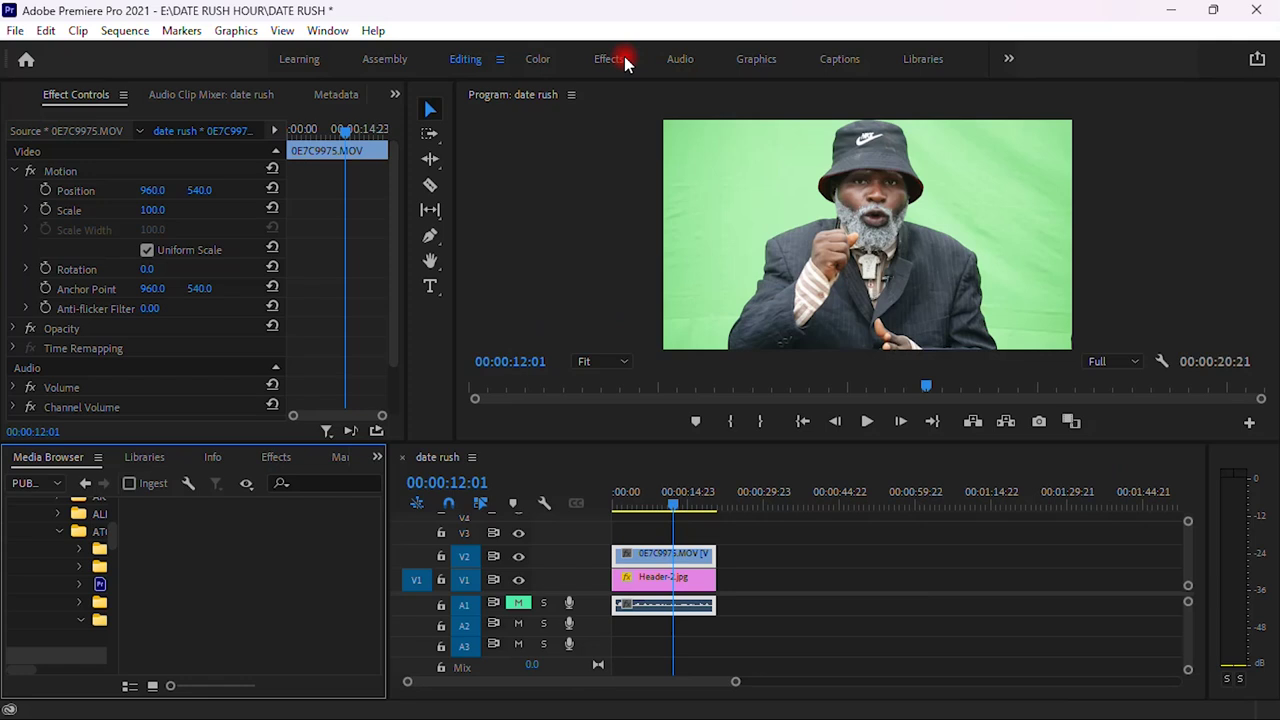
Step: Back in the Effects workspace, search the effects for 'key' to list Ultra Key
left_click(622, 60)
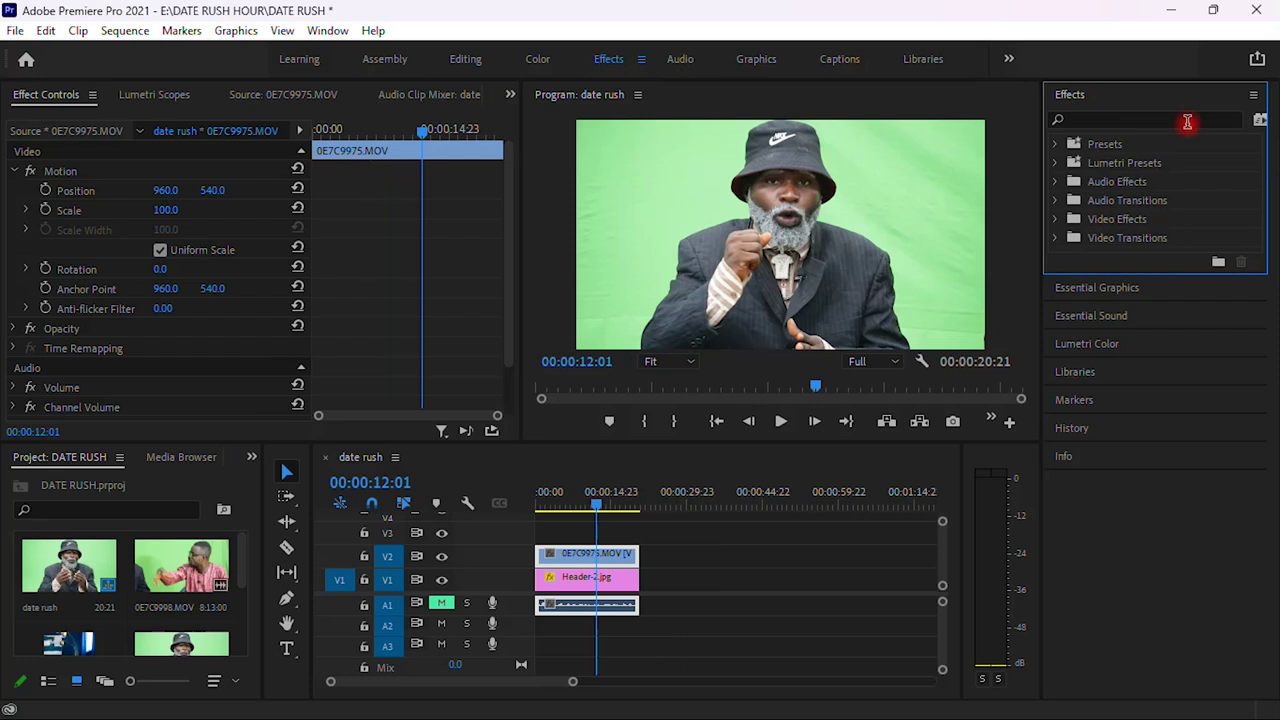
left_click(1122, 118)
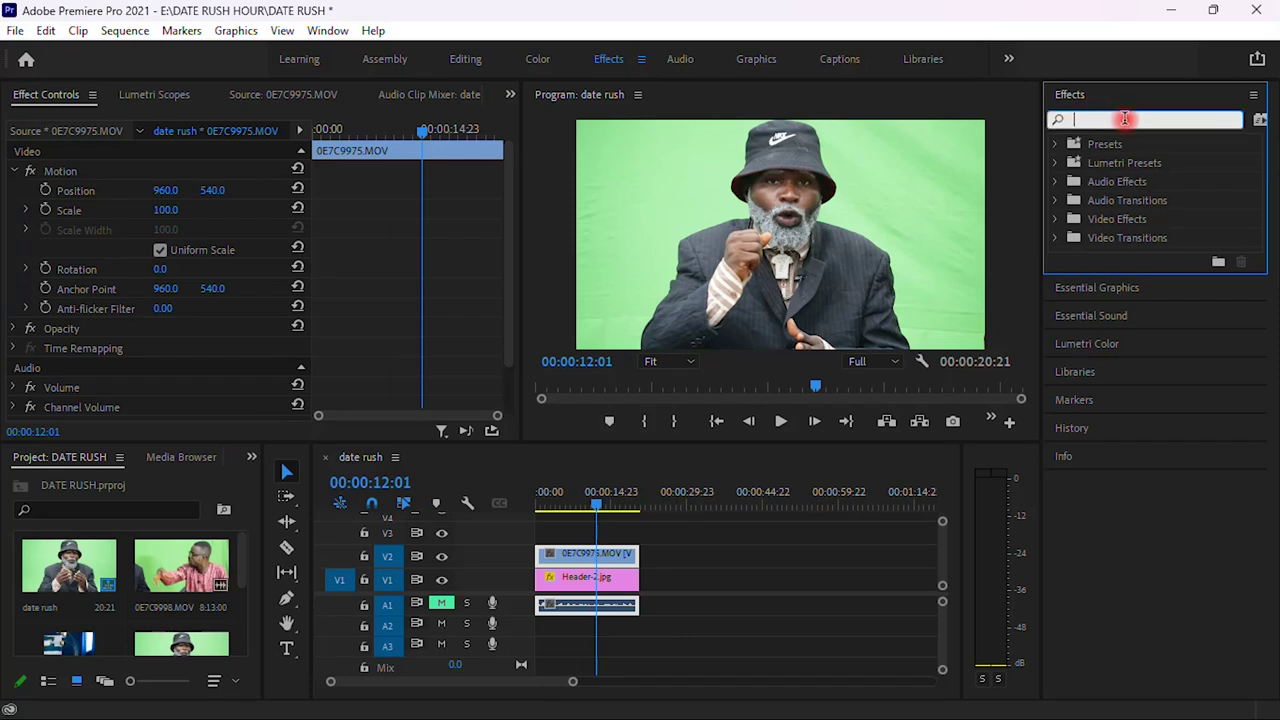
type("key")
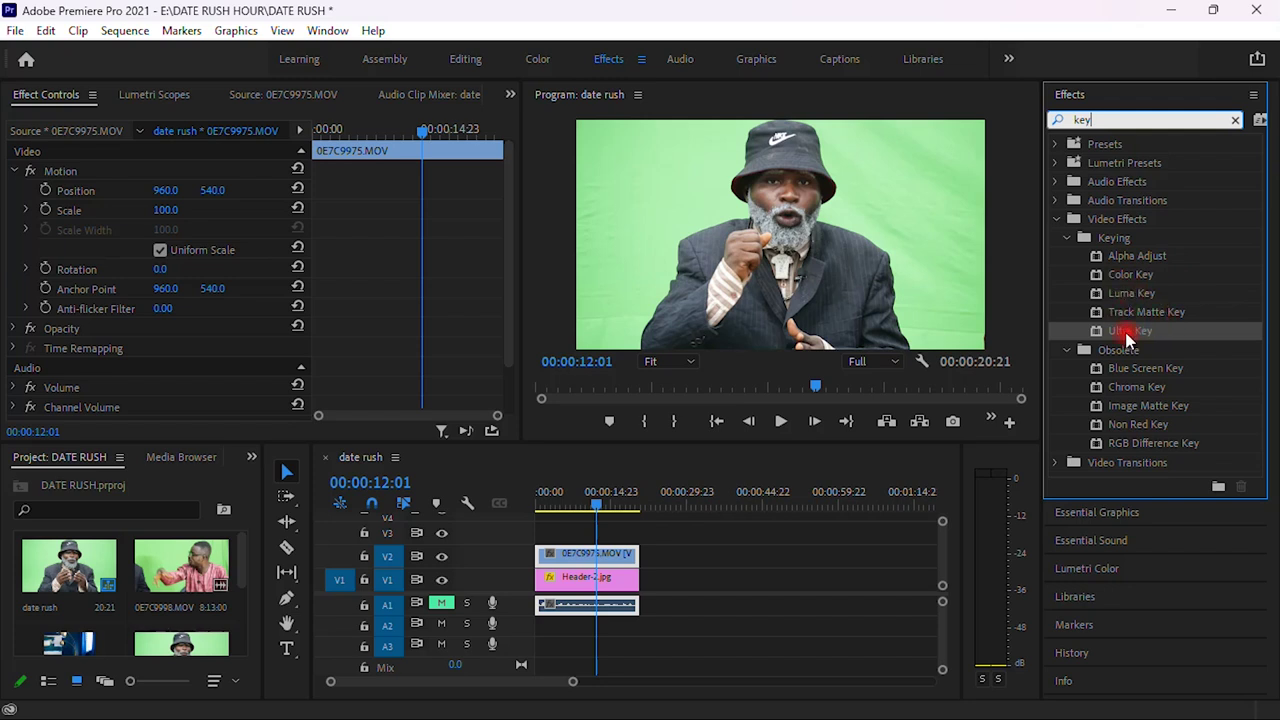
left_click_drag(1120, 336, 600, 558)
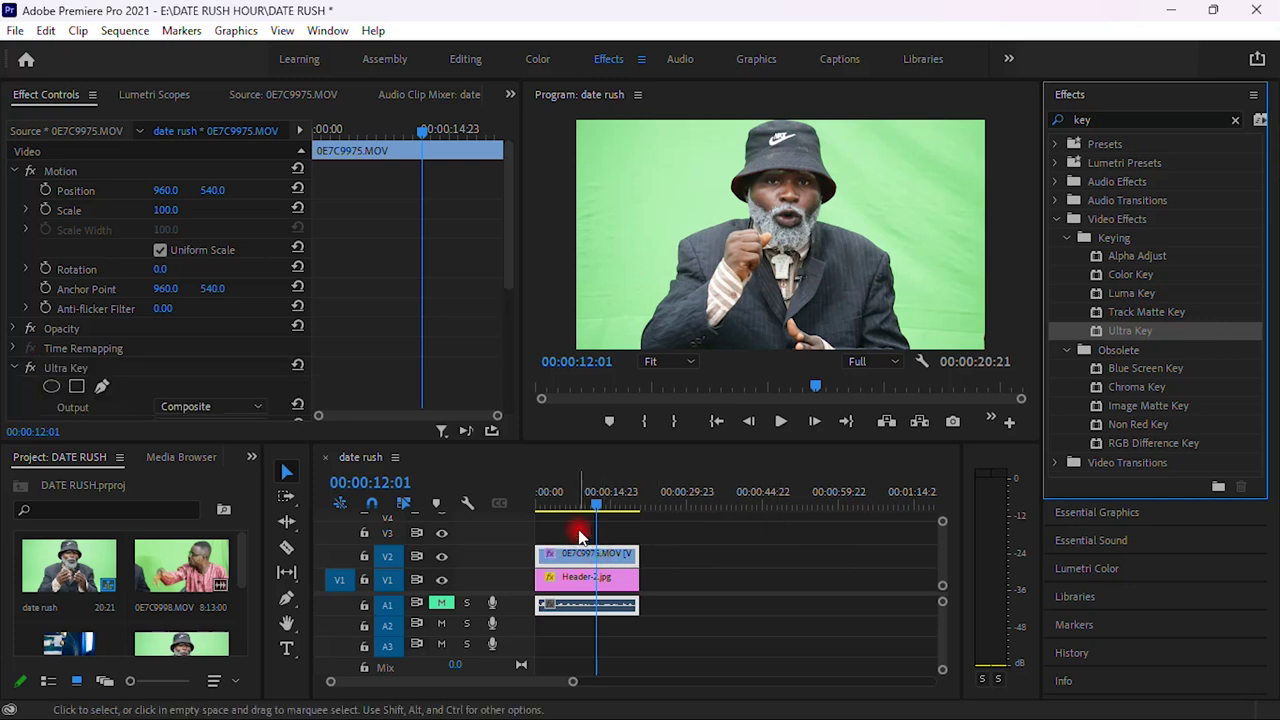
mouse_move(948, 714)
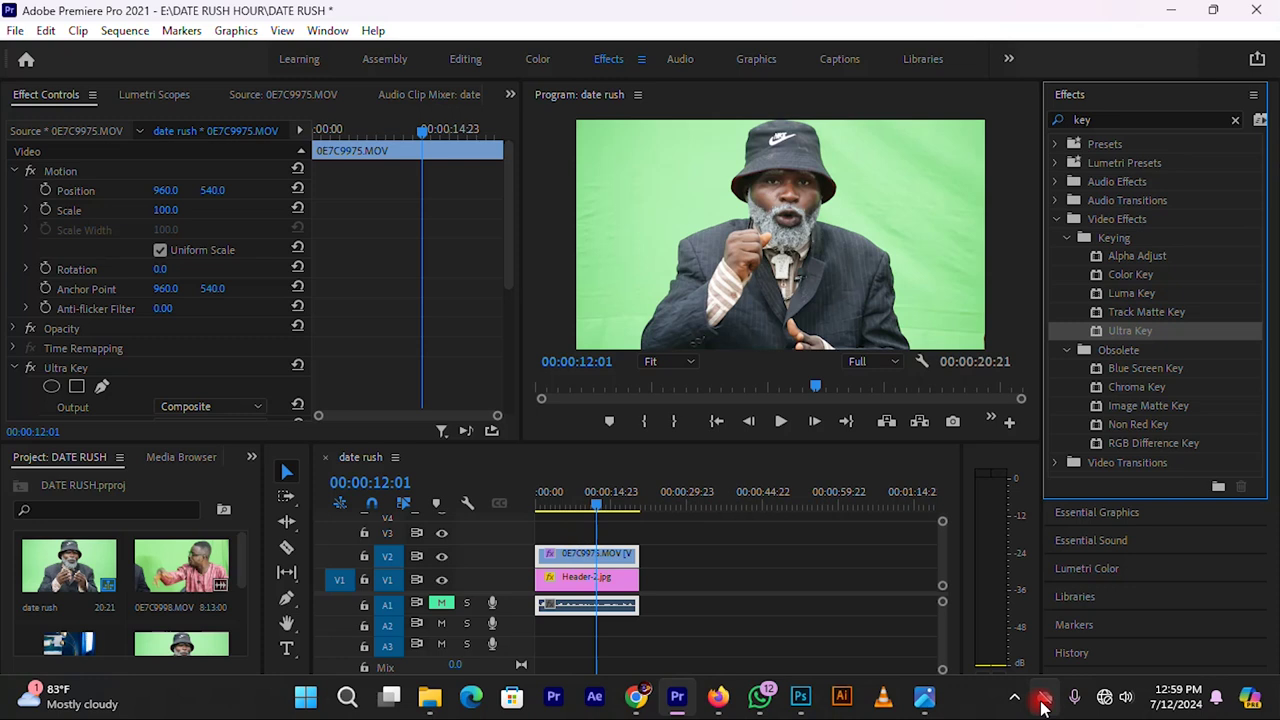
left_click(1014, 696)
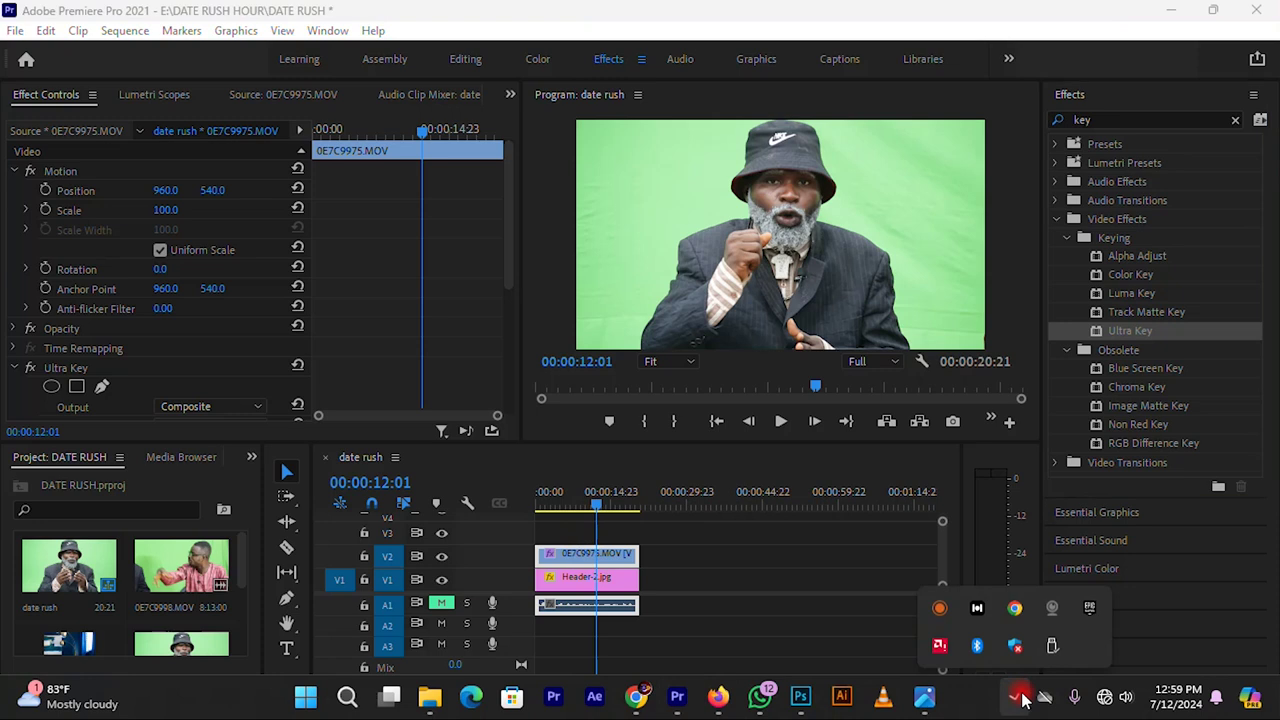
left_click(846, 590)
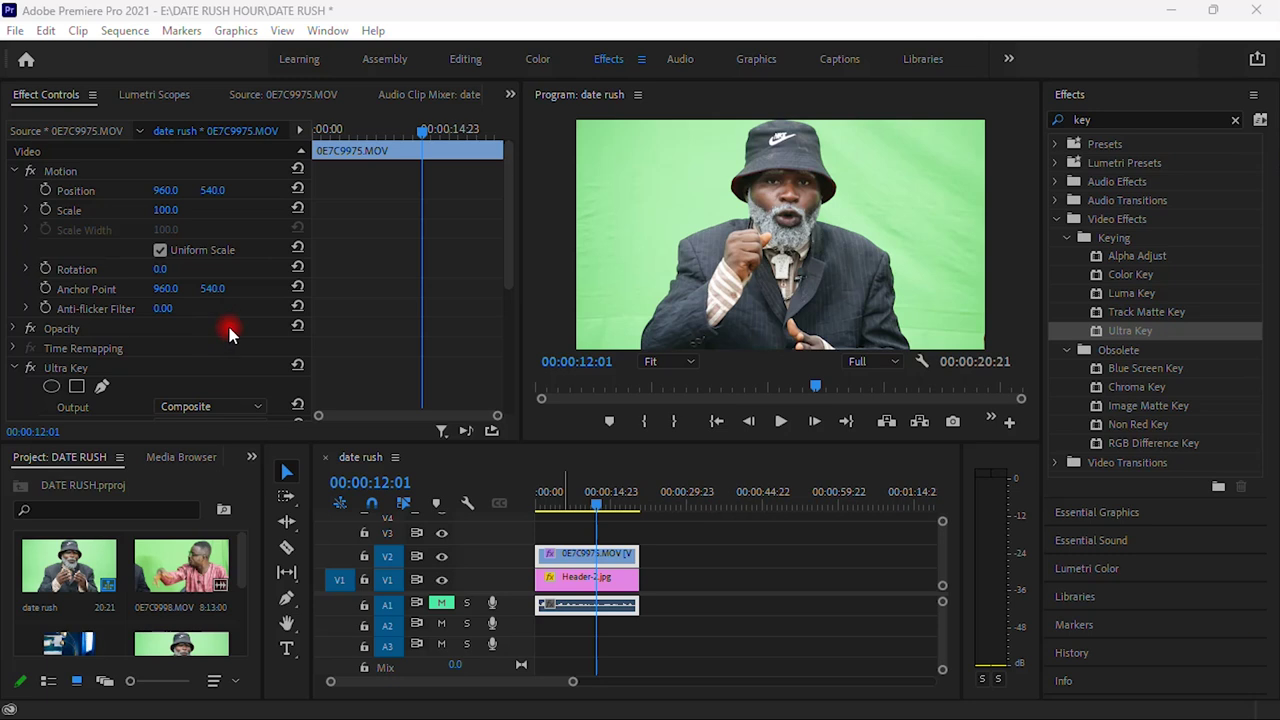
Step: Keep Ultra Key output on Composite, set Setting to Aggressive, and sample the green backdrop as Key Color
scroll(229, 327, "down", 3)
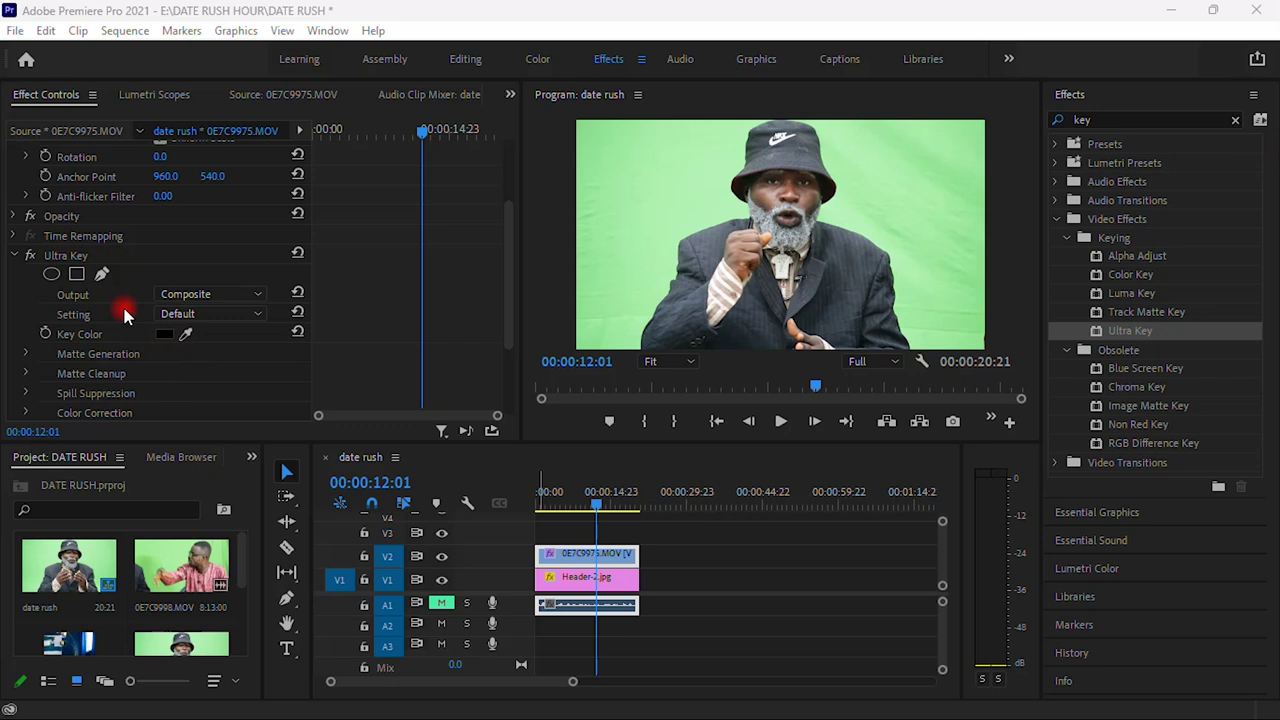
left_click(188, 296)
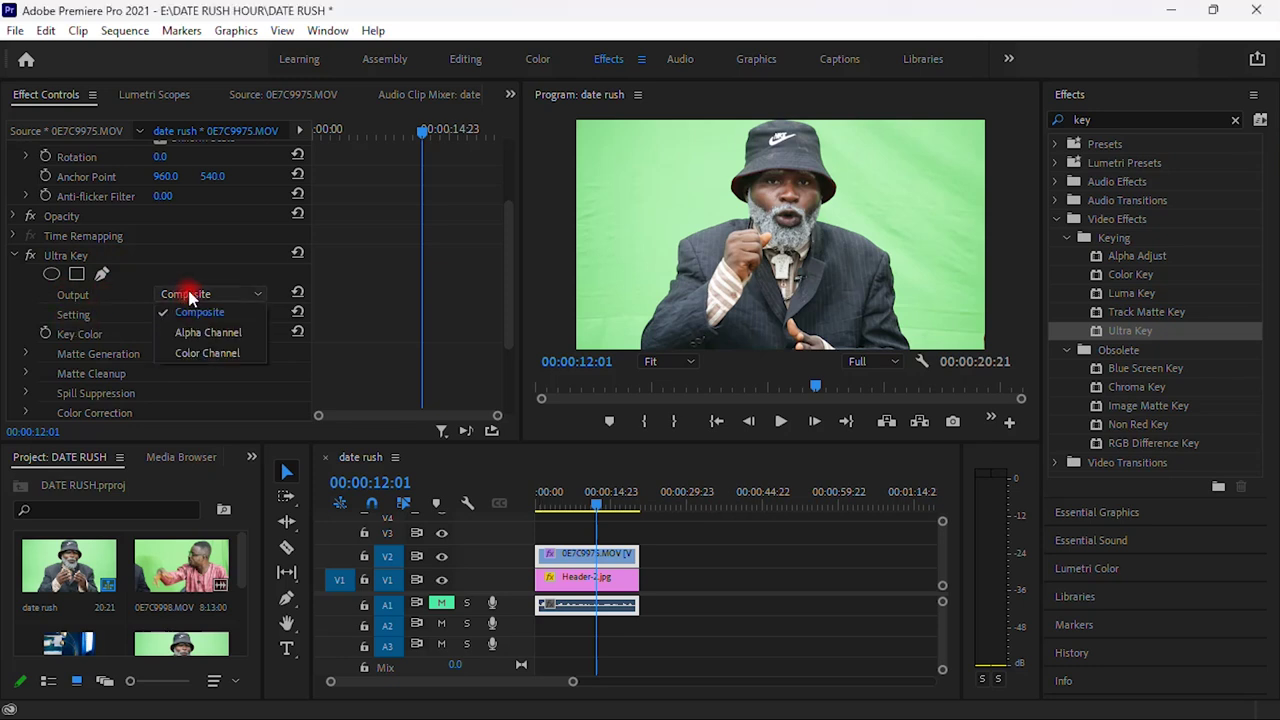
left_click(196, 311)
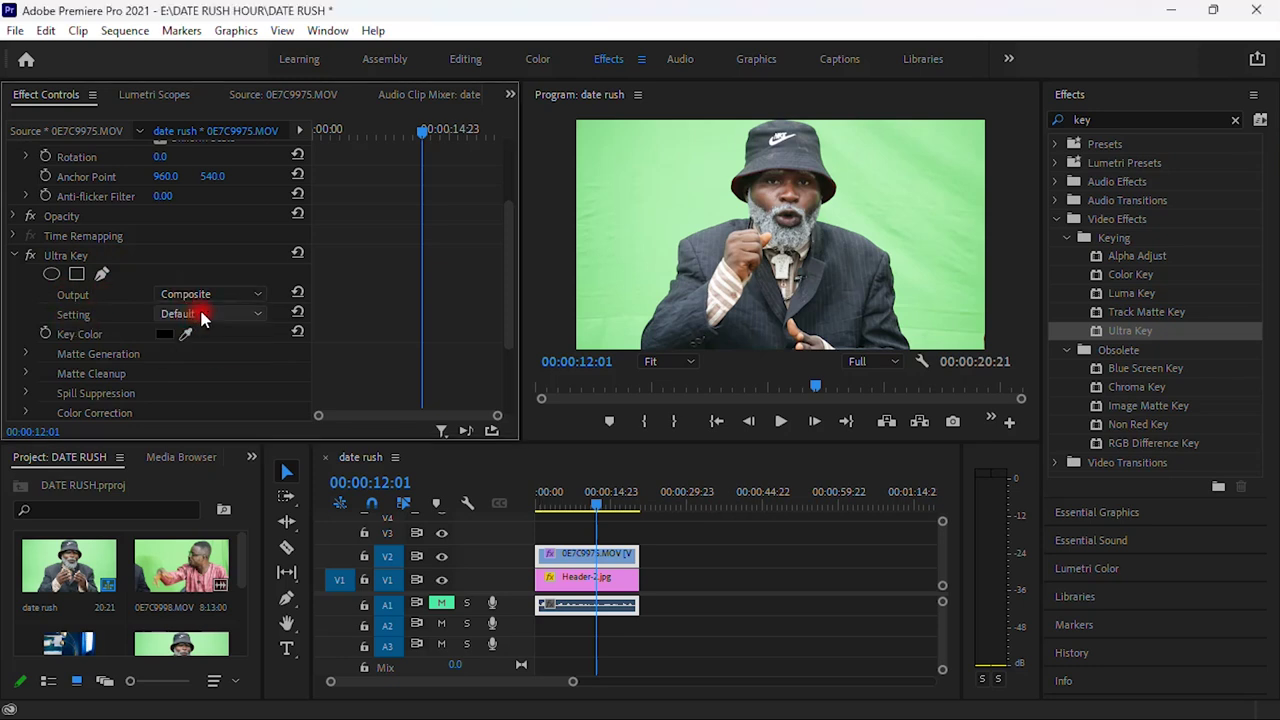
left_click(202, 316)
left_click(212, 374)
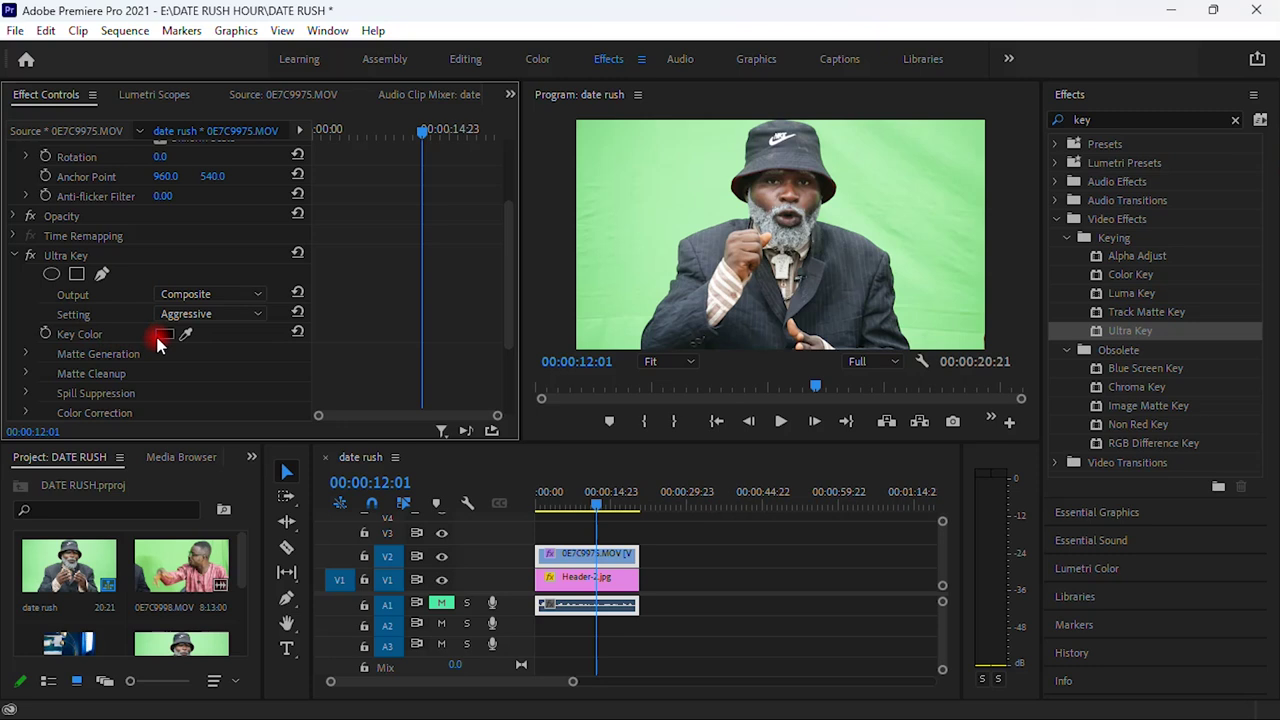
left_click_drag(190, 339, 667, 253)
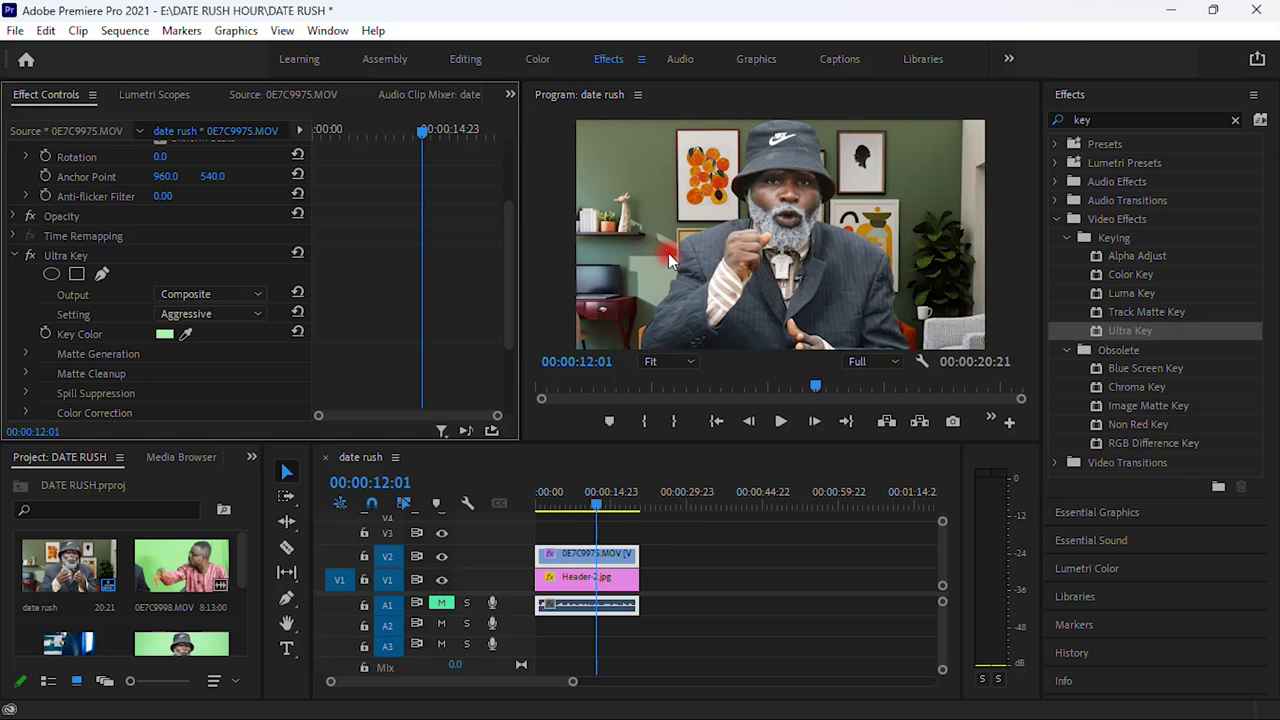
Step: Select the V2 clip and set its Scale to 87 and Position Y to 638
left_click(724, 612)
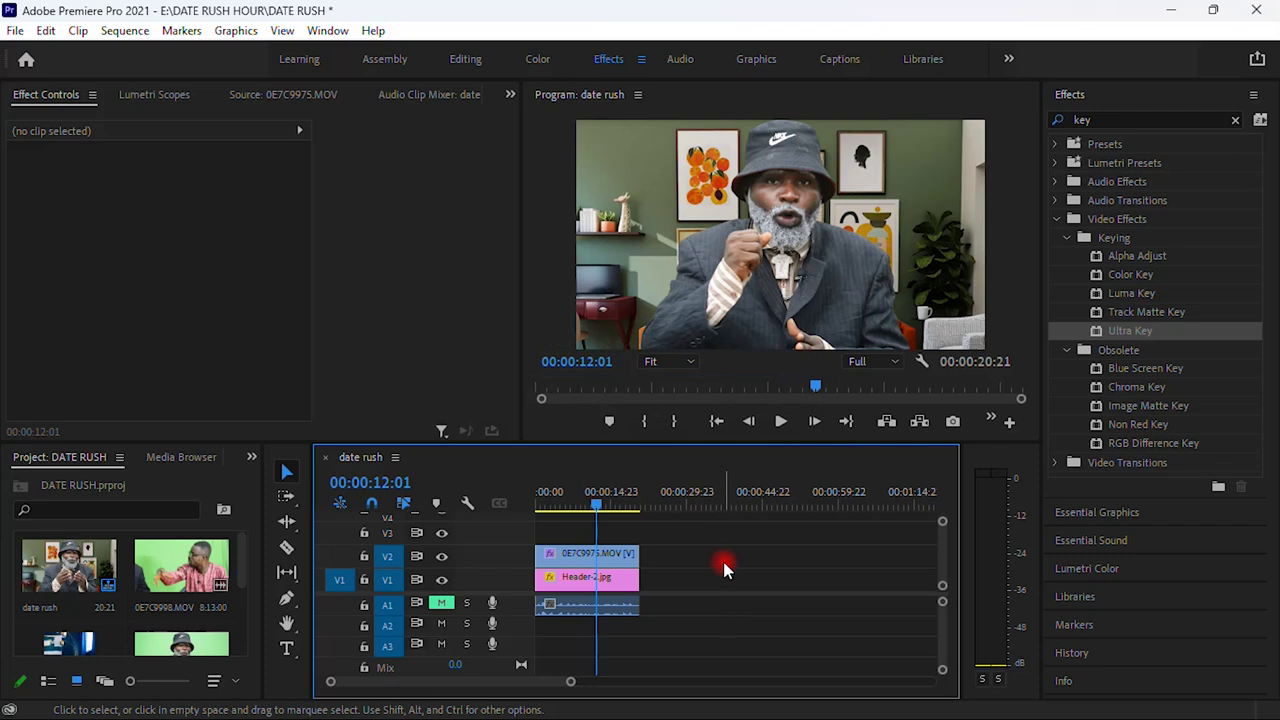
left_click(607, 557)
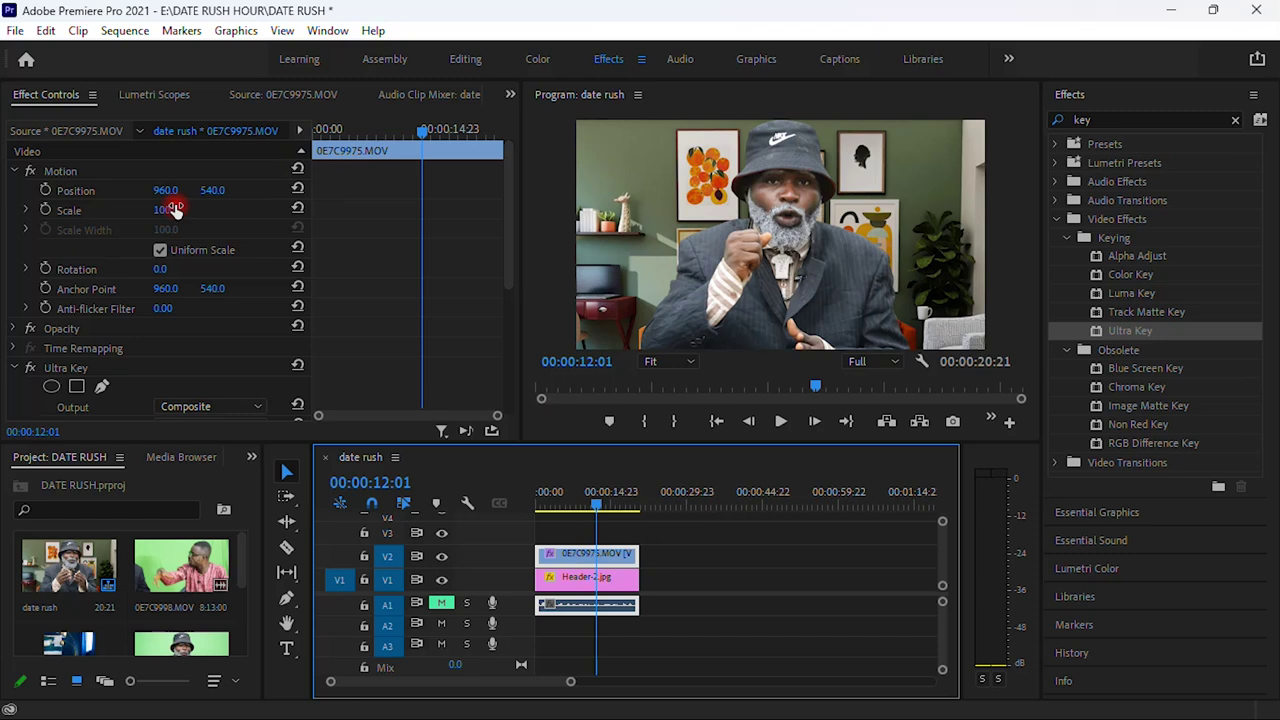
left_click_drag(168, 210, 137, 210)
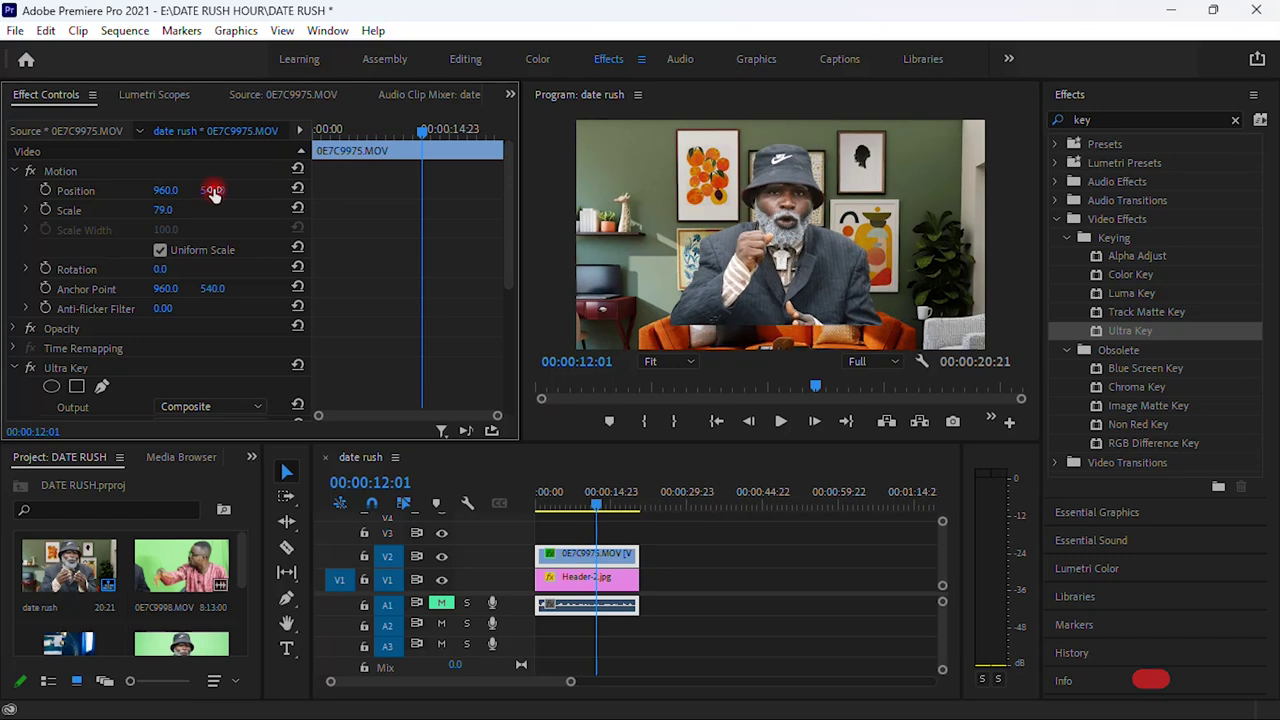
mouse_move(212, 190)
left_mouse_down()
mouse_move(275, 190)
mouse_move(223, 190)
left_mouse_up()
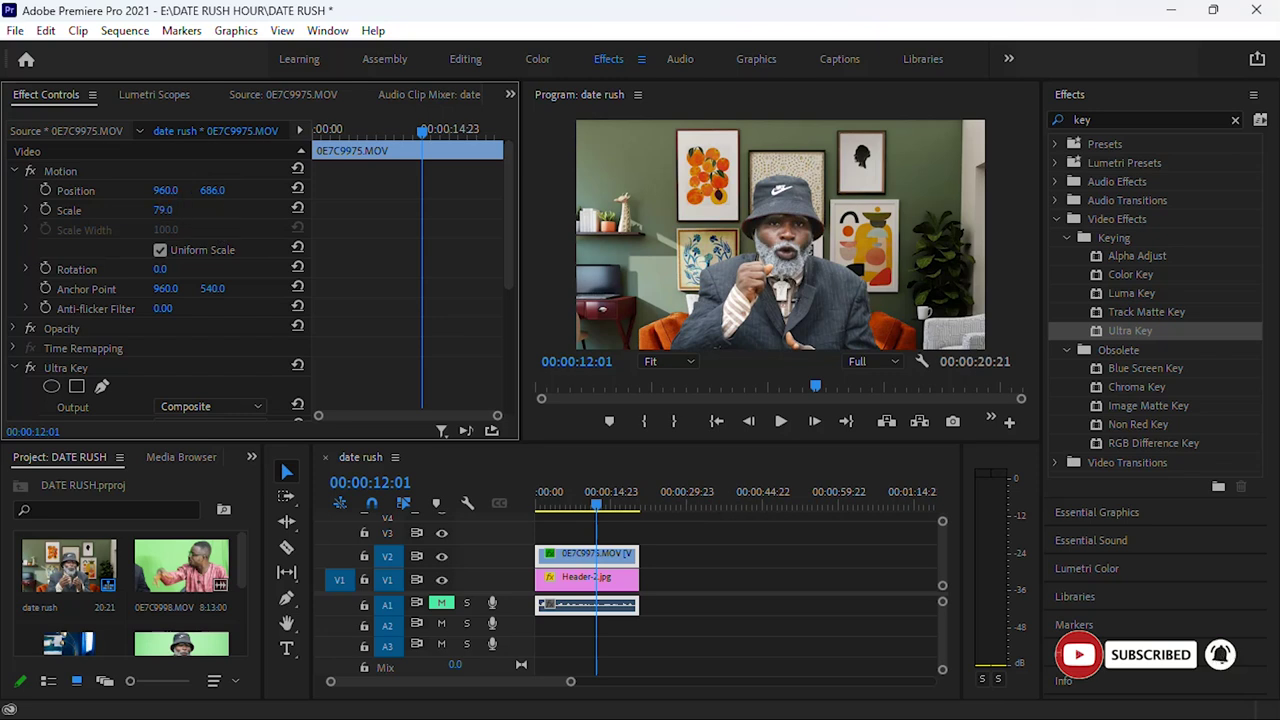
left_click_drag(163, 210, 200, 190)
left_click(213, 190)
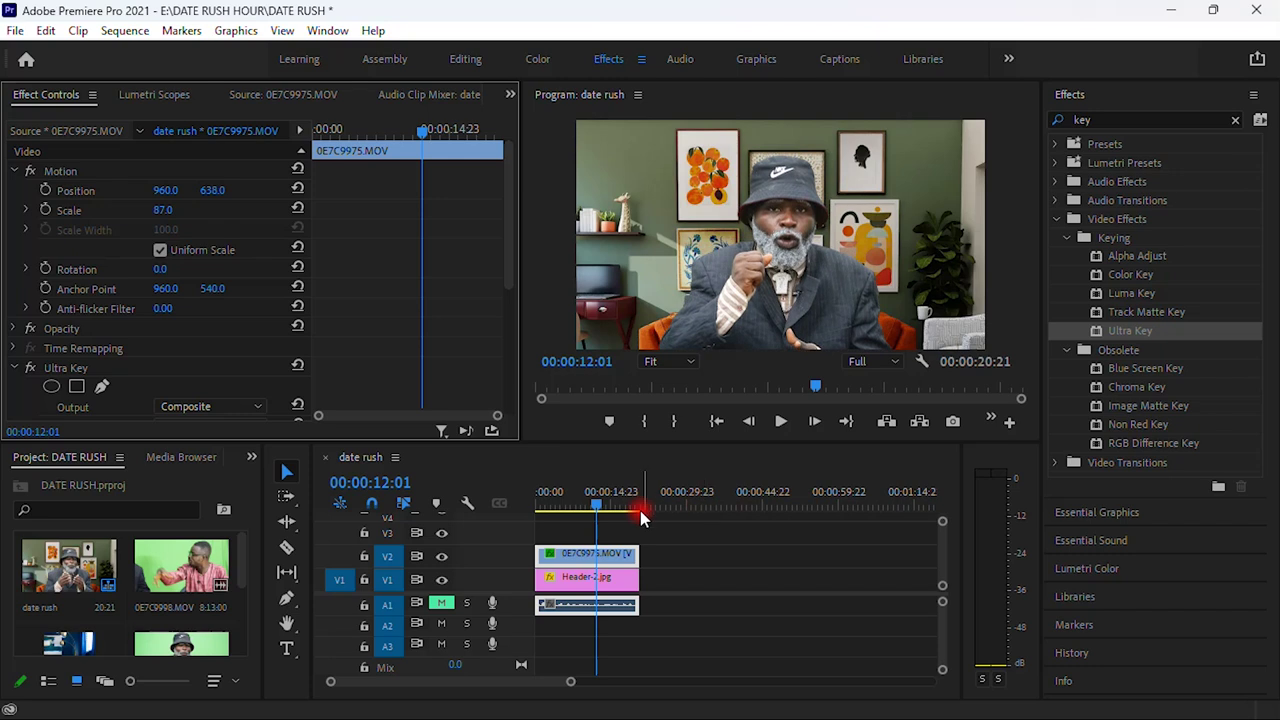
Step: Play the keyed composite from the start and stop at about 00:00:07:17
key("Home")
key("space")
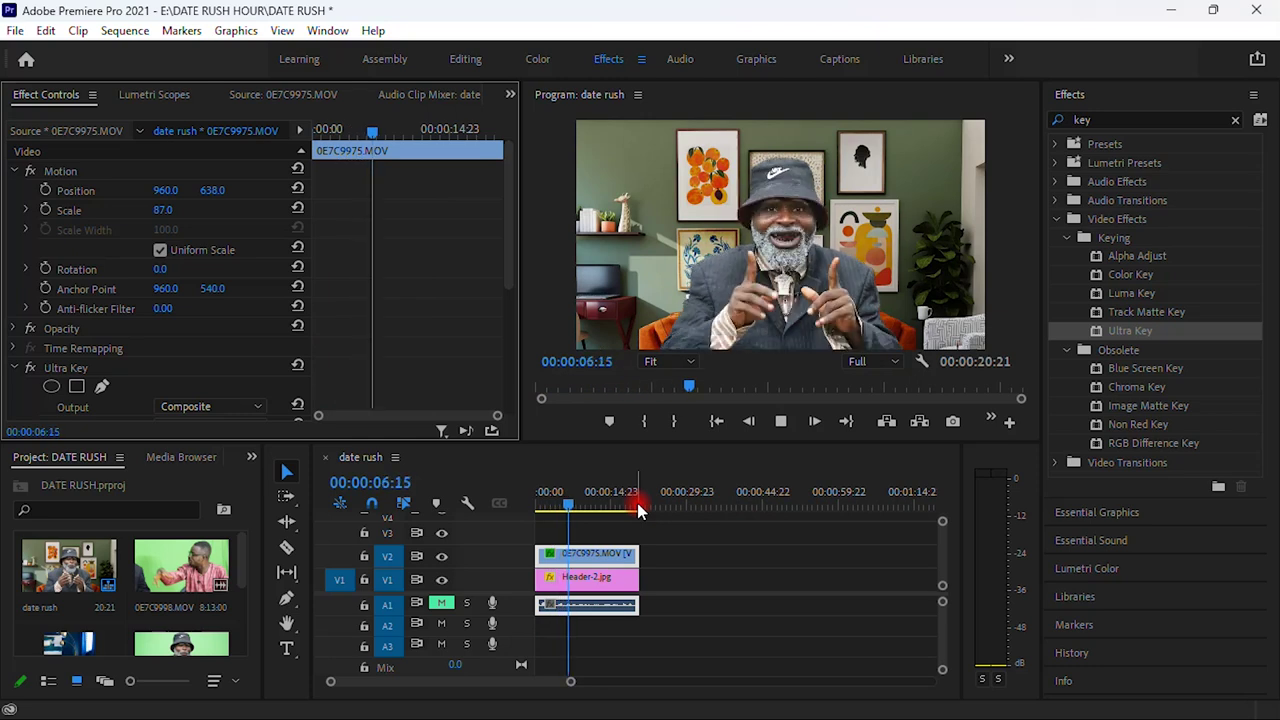
key("space")
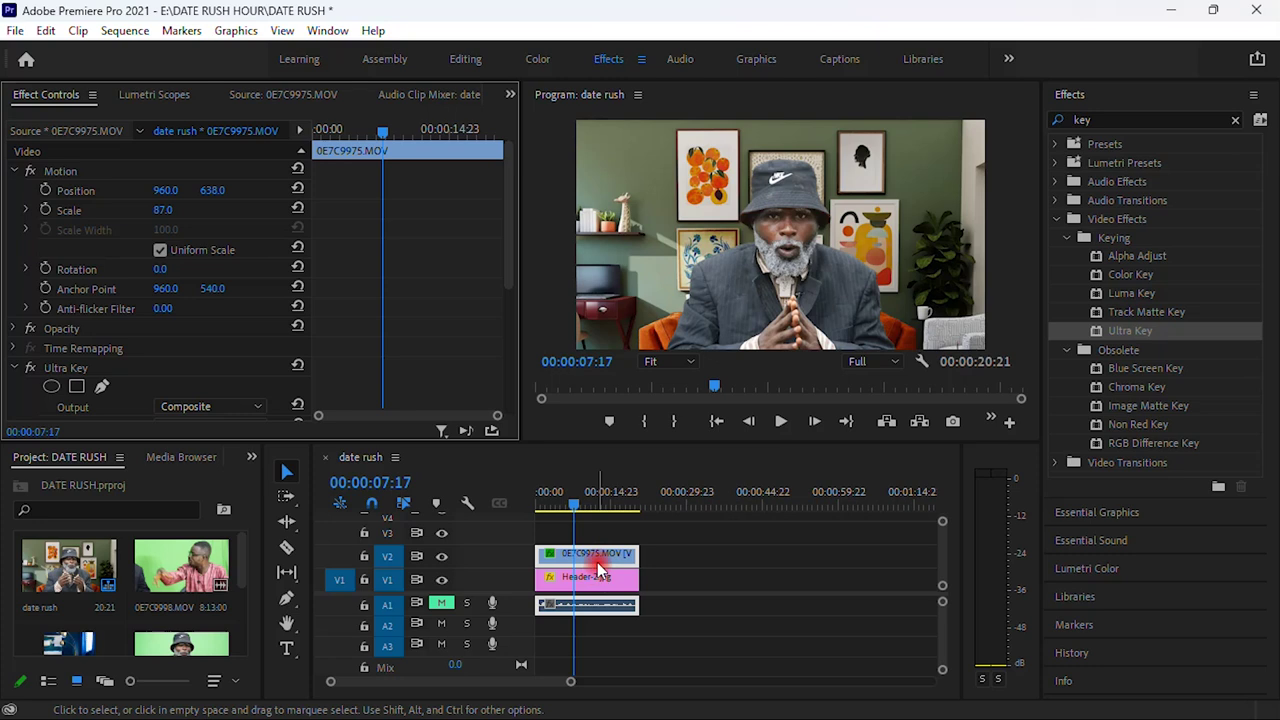
scroll(180, 390, "down", 2)
scroll(190, 400, "down", 2)
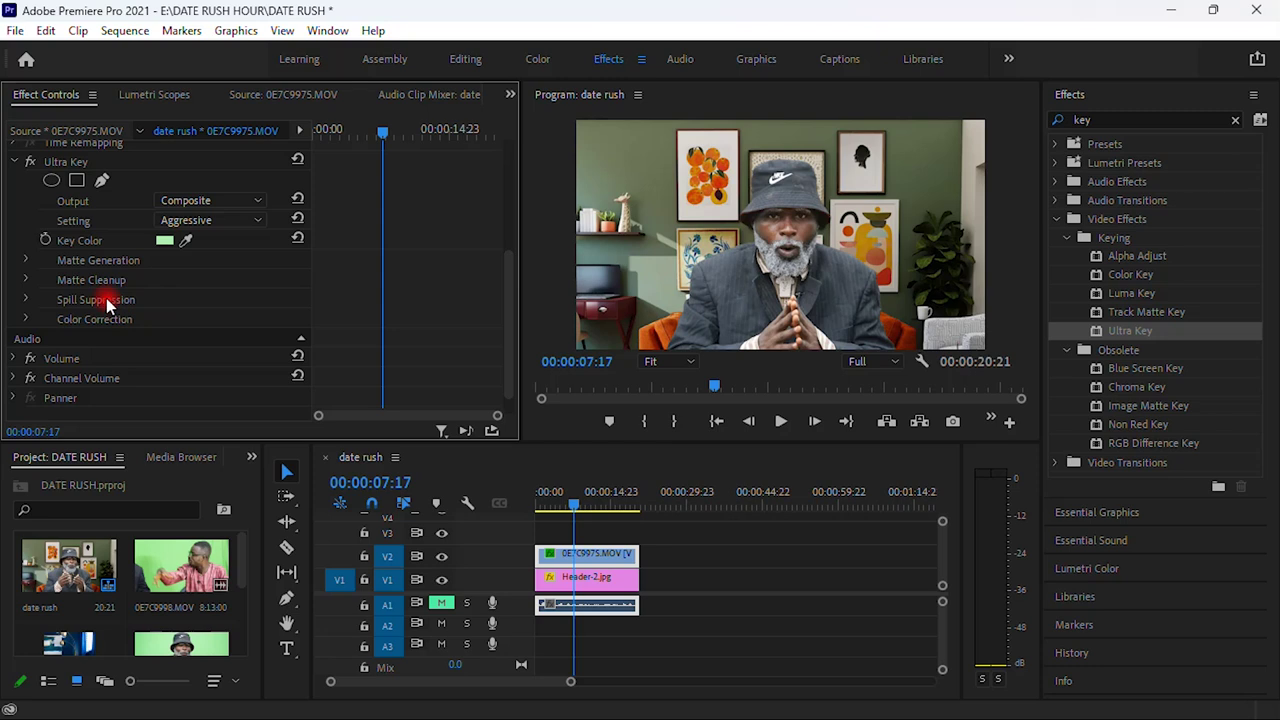
Step: Set Ultra Key's Spill Suppression Spill value to 100
left_click(26, 300)
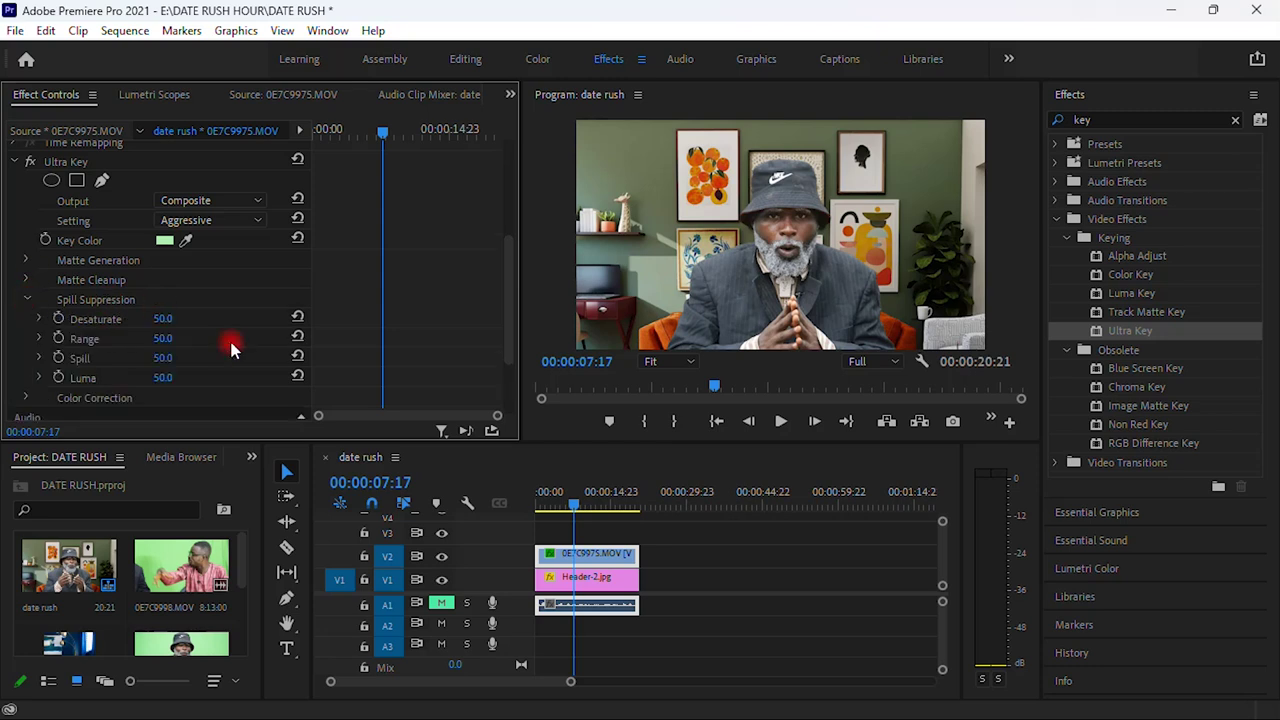
left_click(155, 363)
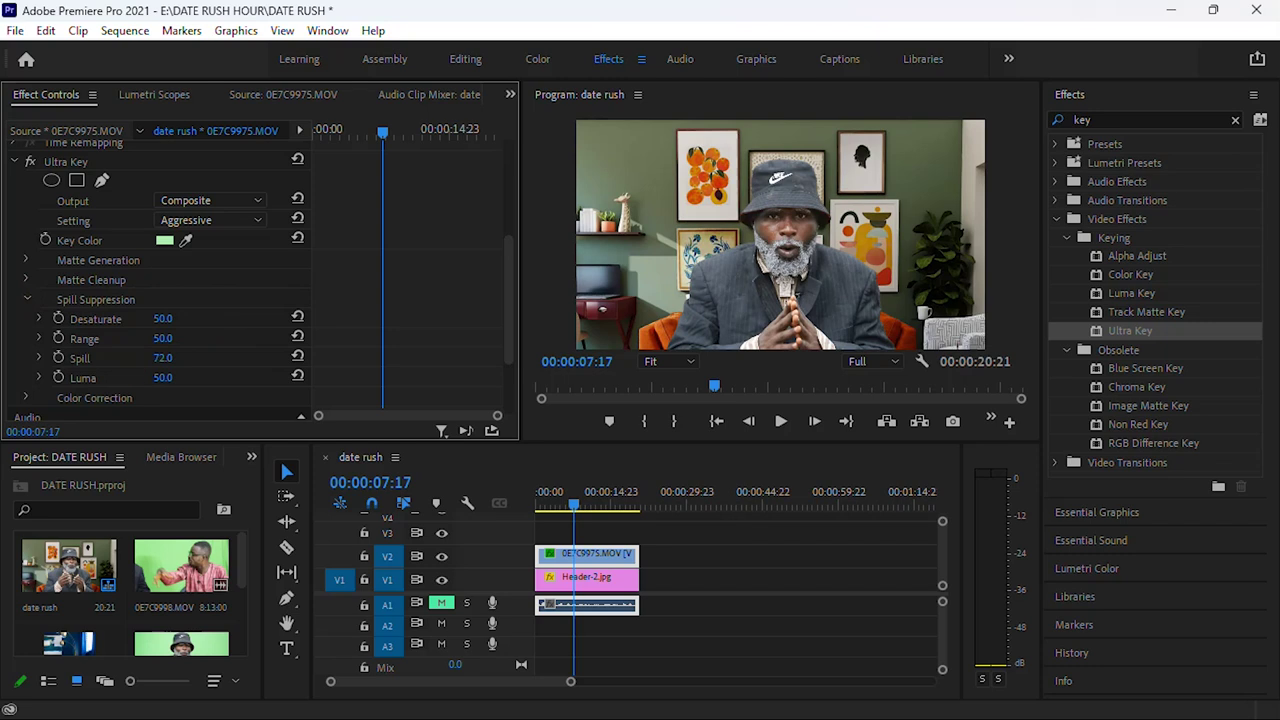
type("100")
key("Return")
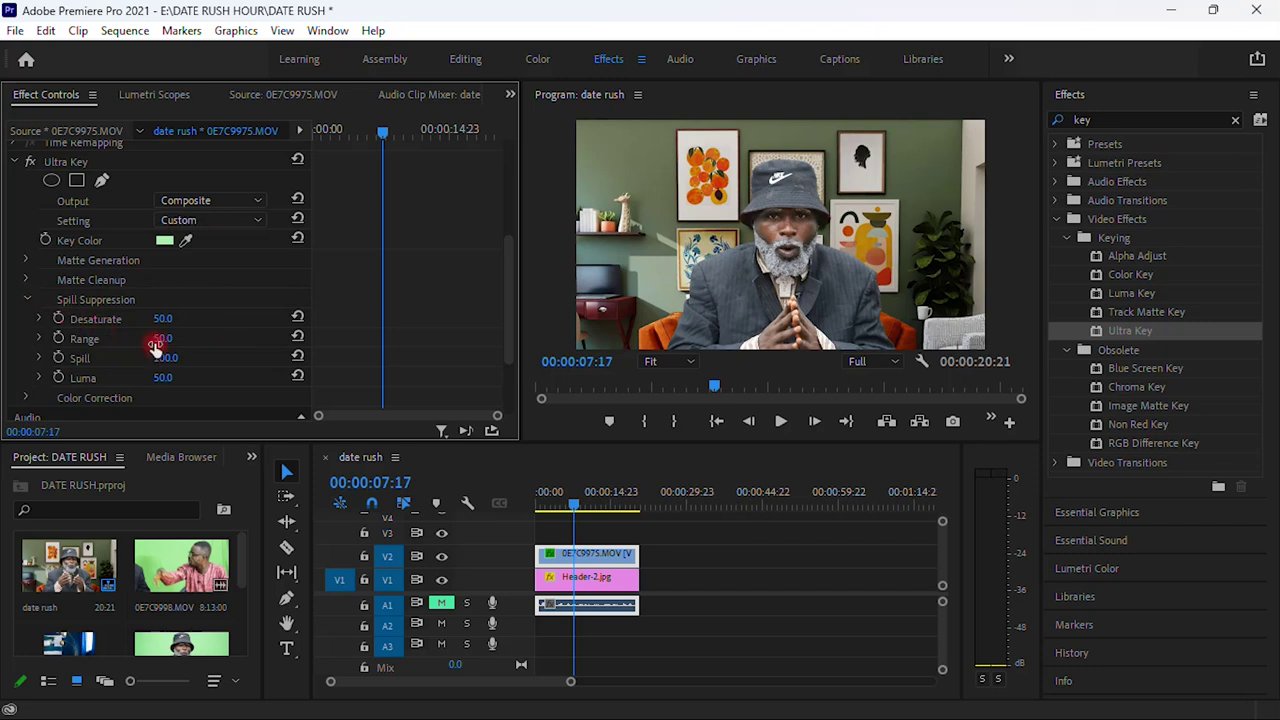
left_click(30, 299)
Step: Set Ultra Key's Matte Cleanup Contrast to 100
left_click(27, 279)
left_click(162, 338)
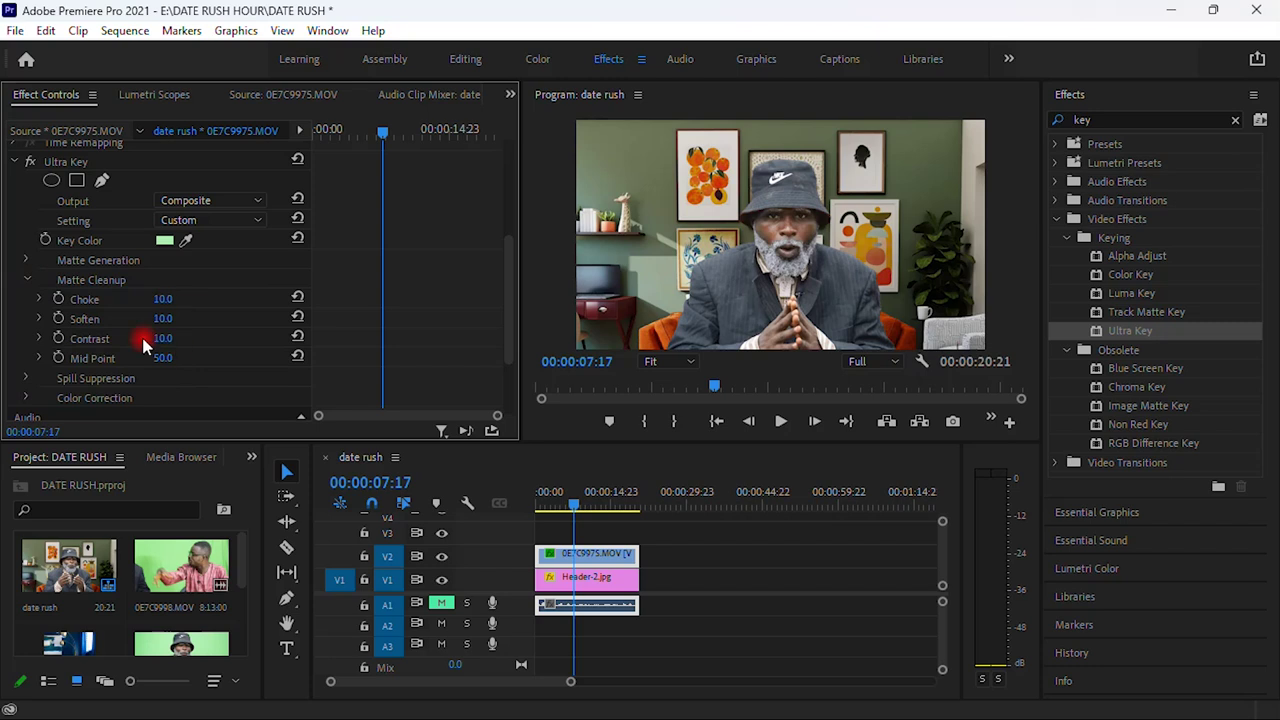
type("100")
key("Return")
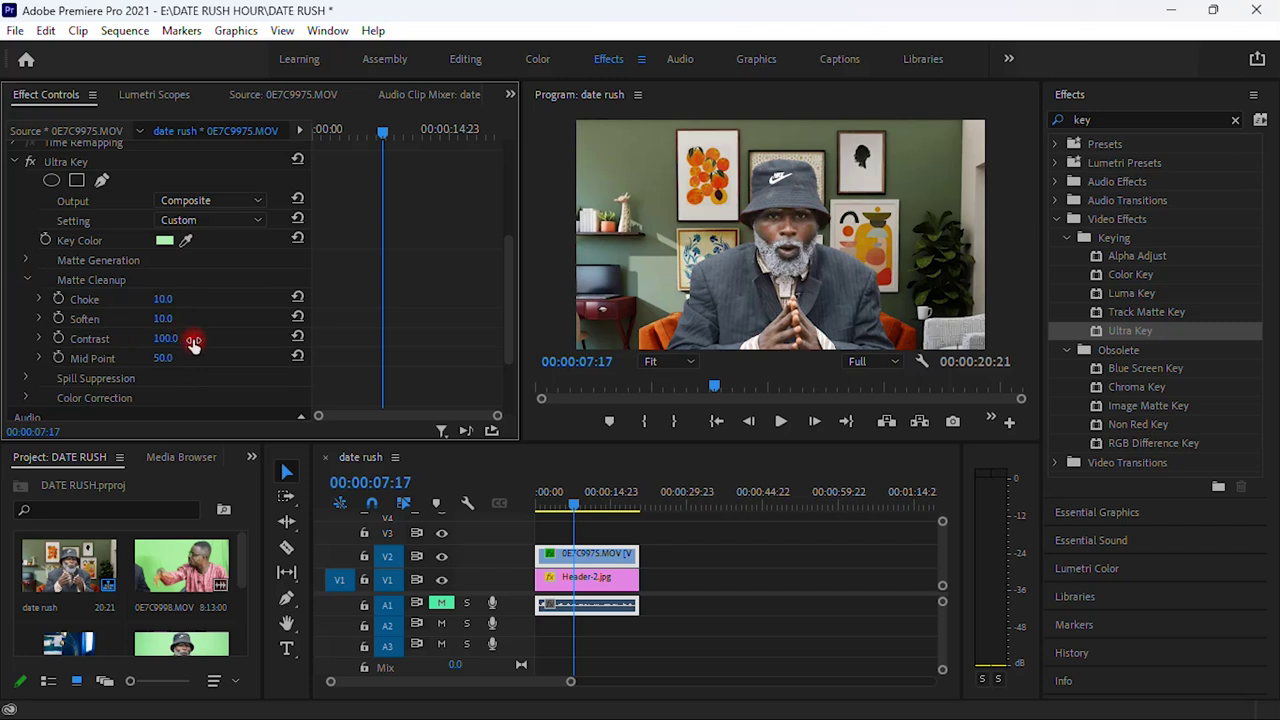
left_click(26, 279)
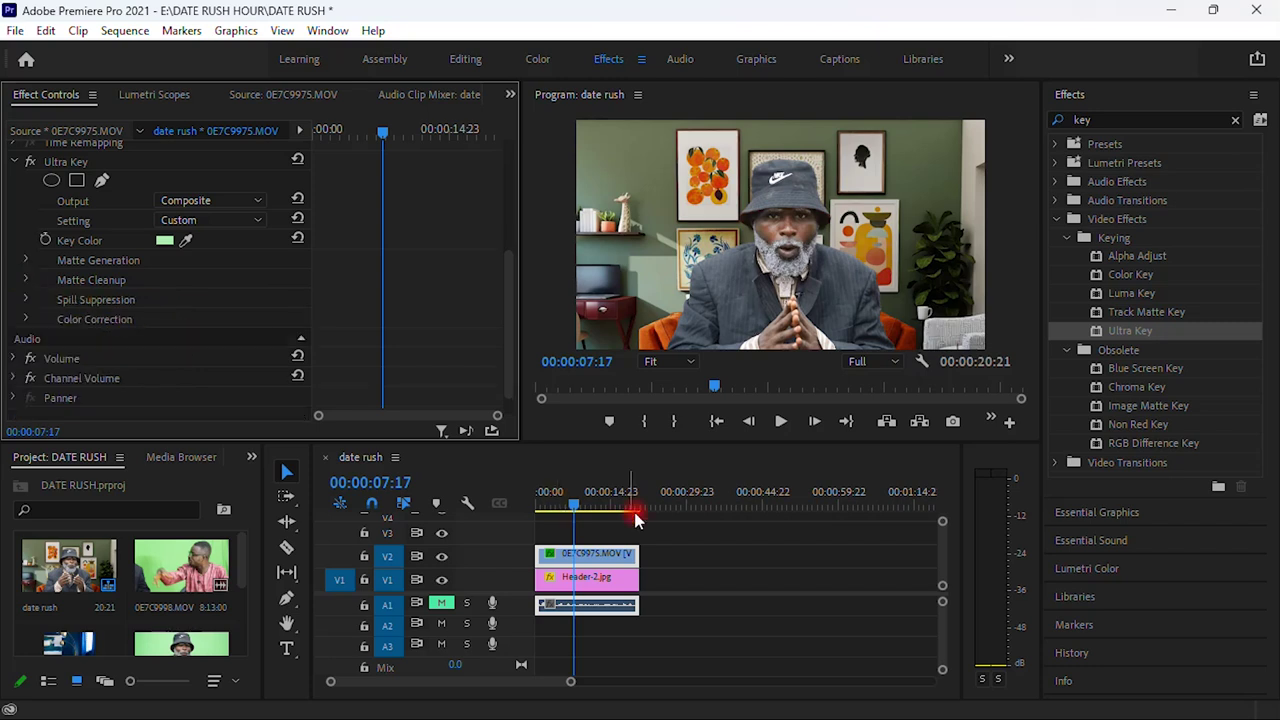
Step: Play the sequence from 00:00:07:17 and stop at 00:00:12:20 to review the cleaned key
key("space")
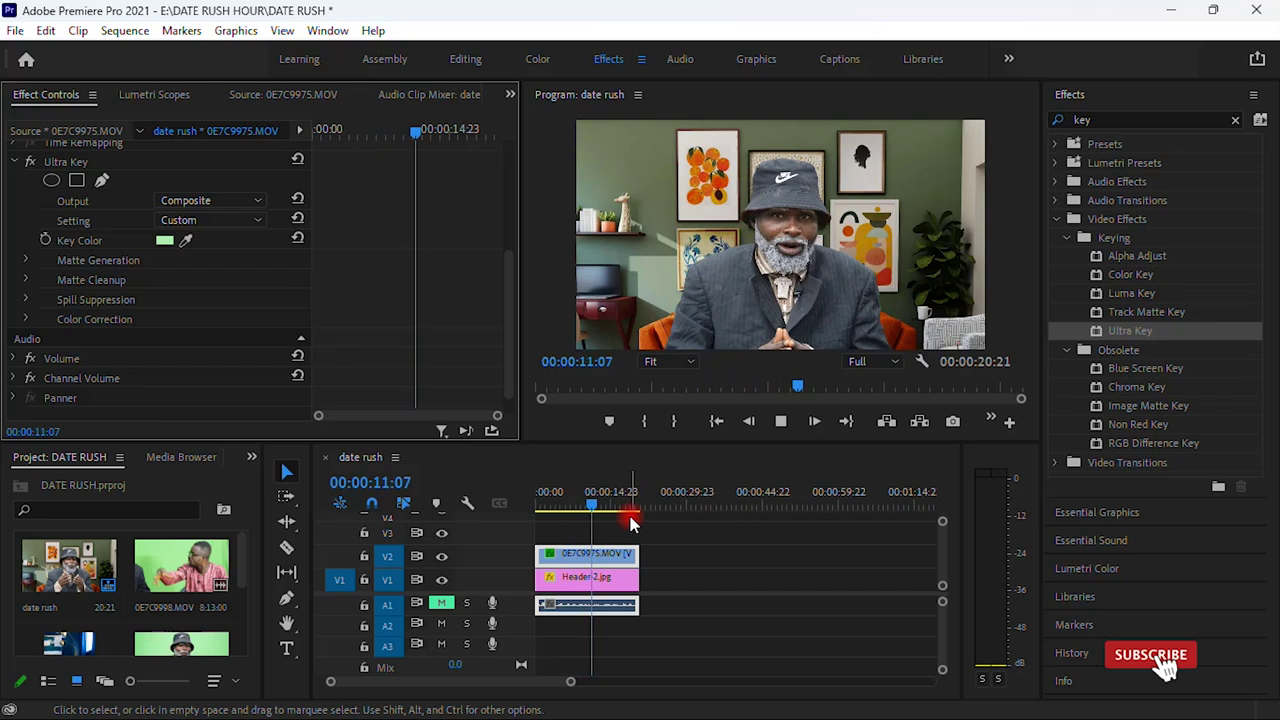
key("space")
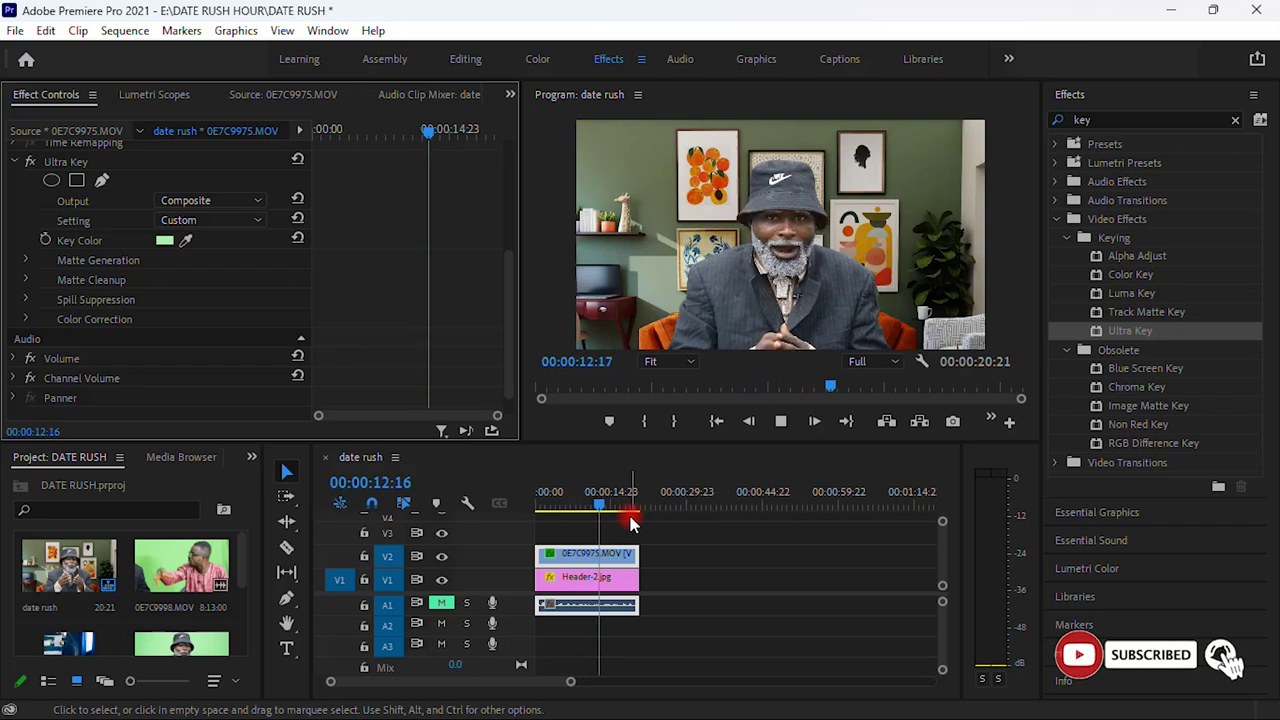